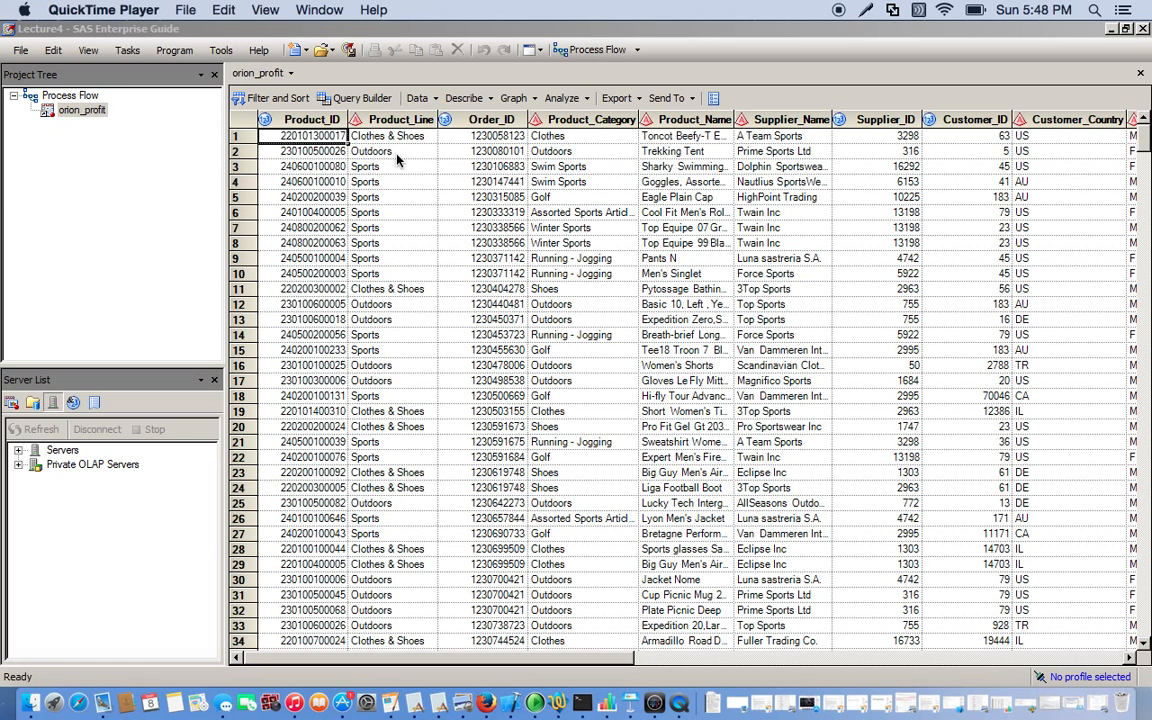
Step: Start a Filter and Sort on the orion_profit table and include all available variables in the selection
left_click(379, 181)
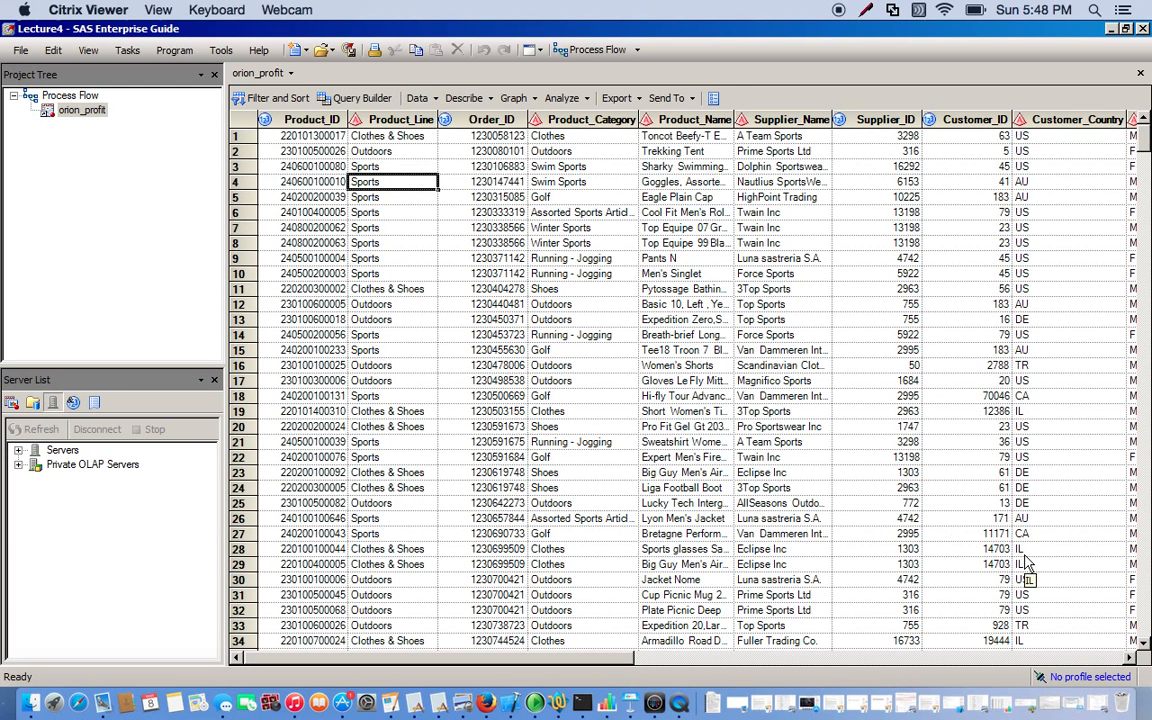
left_click(1010, 657)
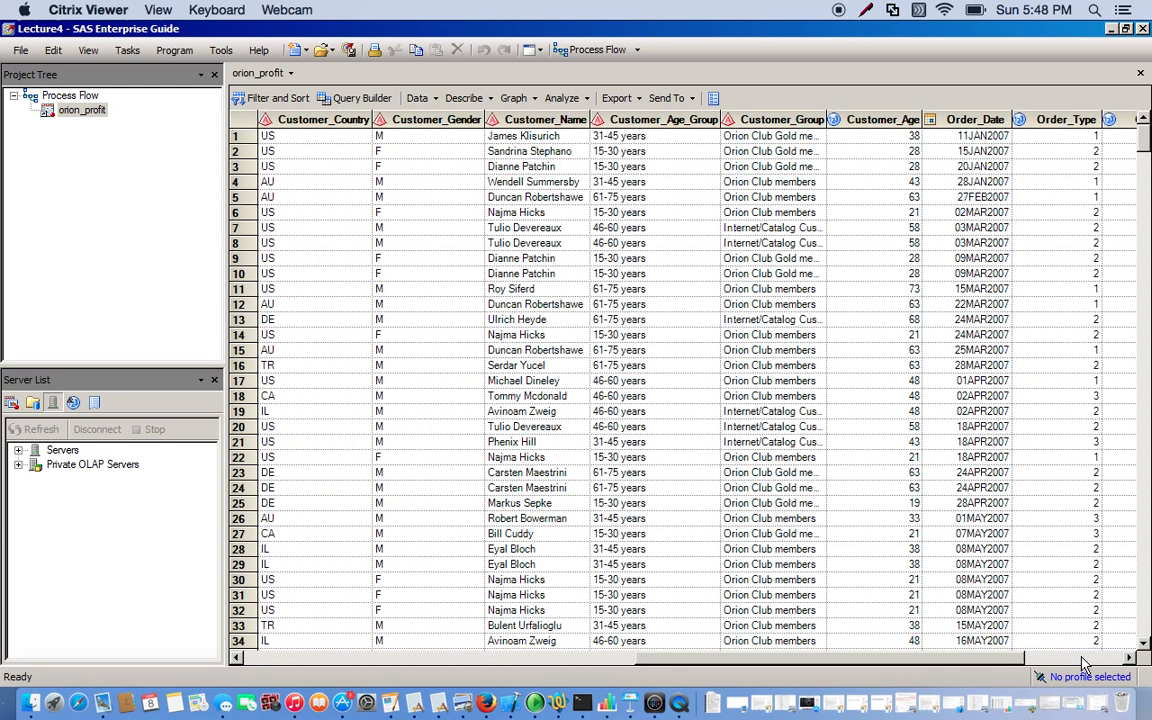
left_click_drag(922, 661, 492, 567)
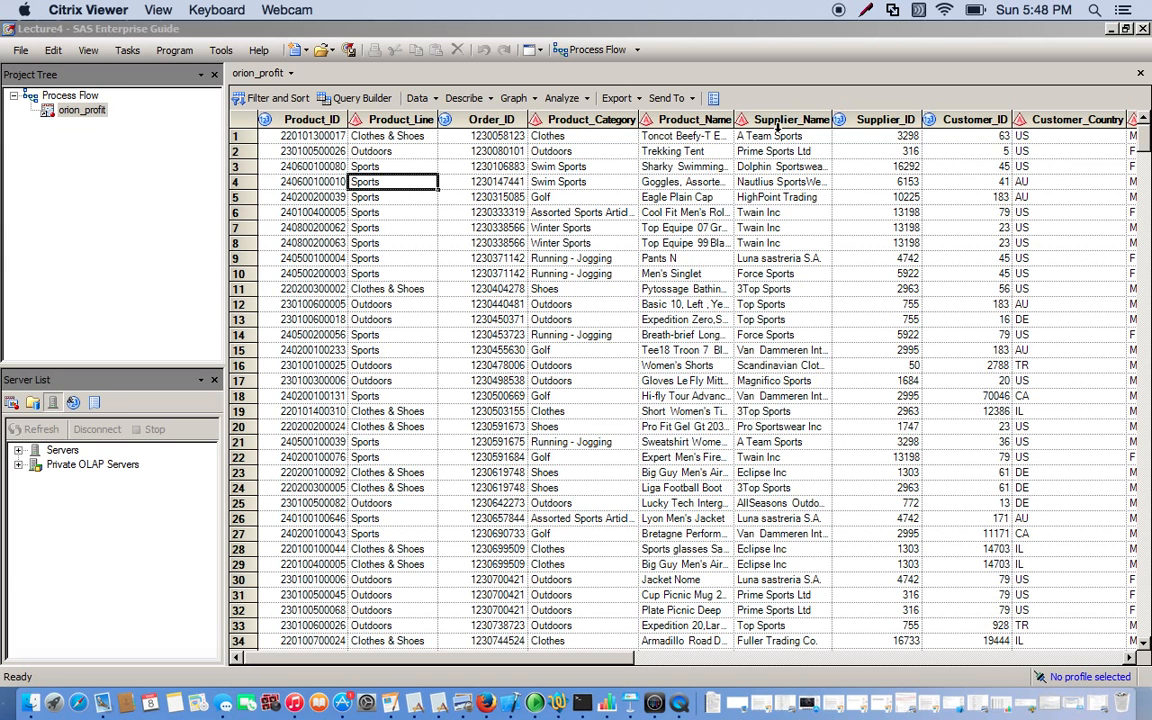
left_click(777, 122)
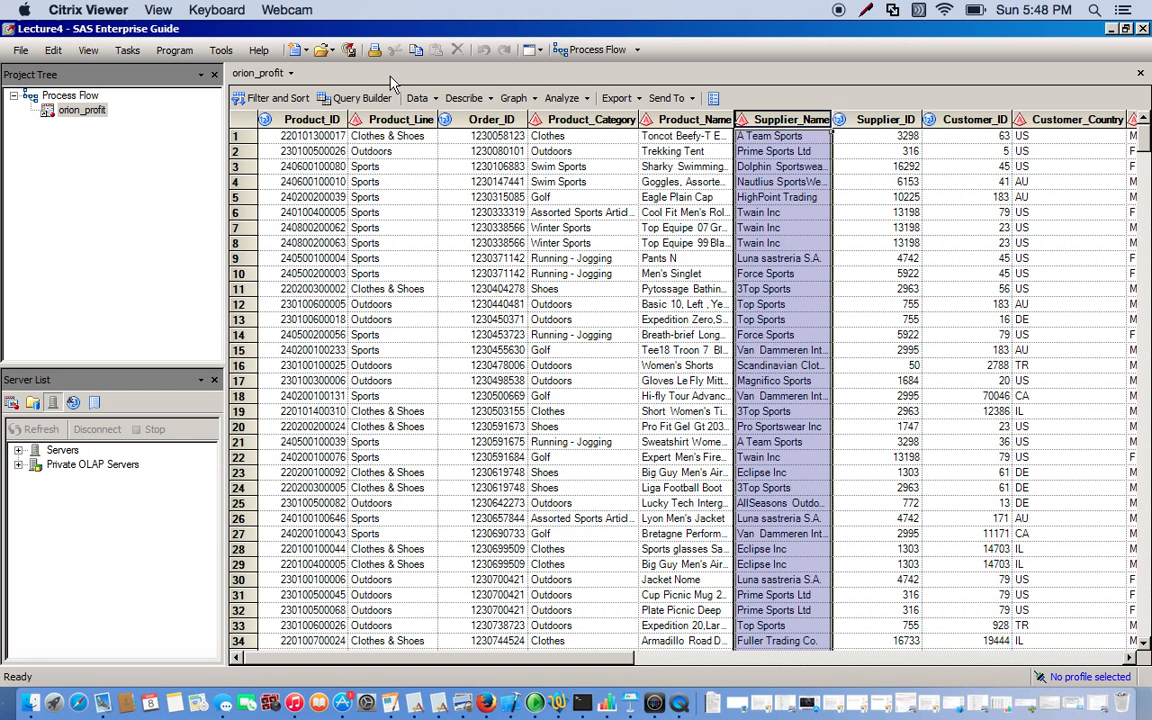
left_click(254, 101)
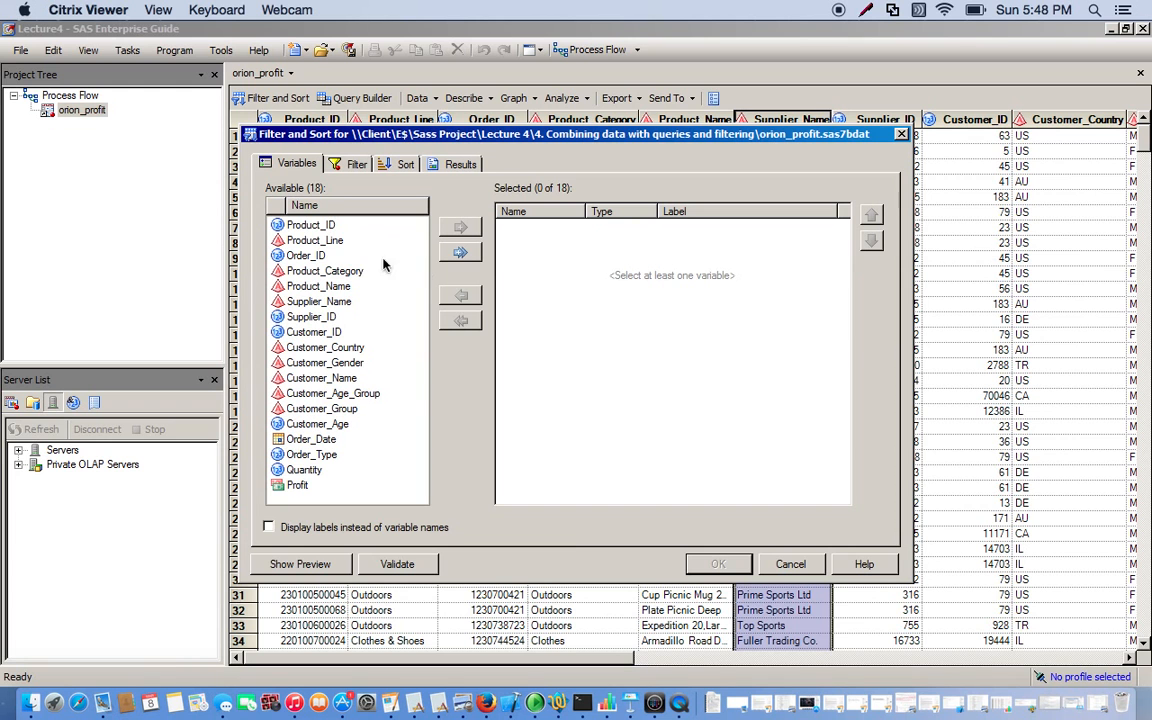
left_click(461, 253)
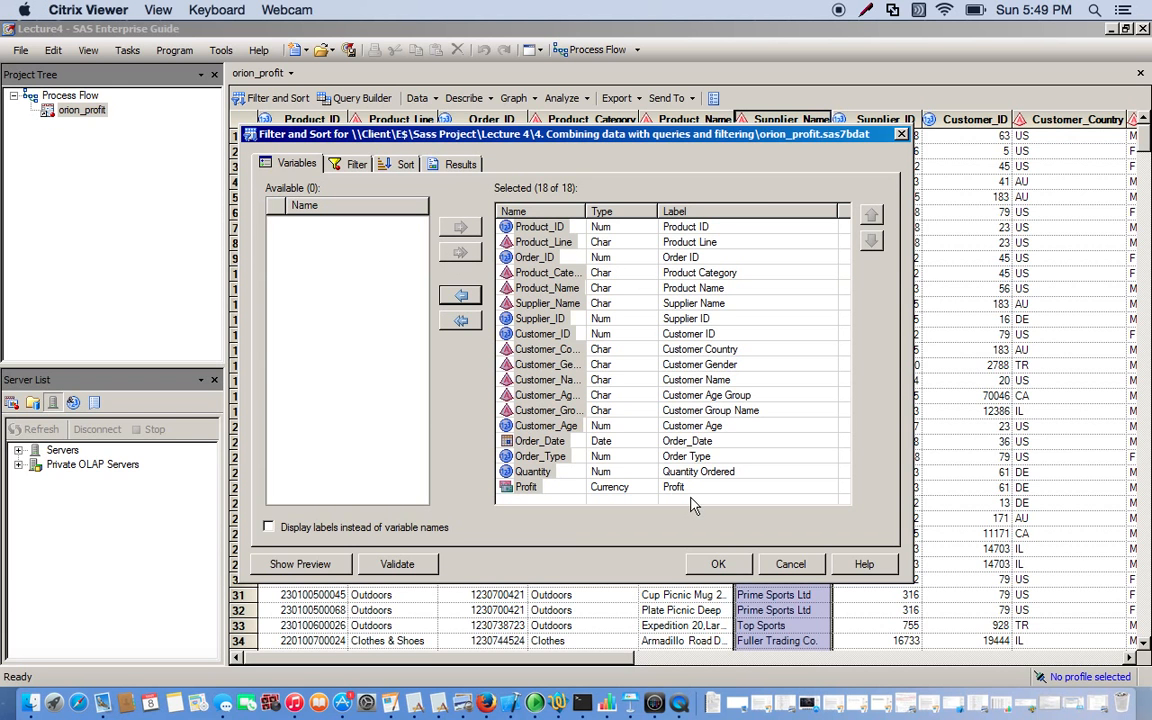
Step: Add a filter condition that keeps only rows where Supplier_Name contains Sport
left_click(341, 173)
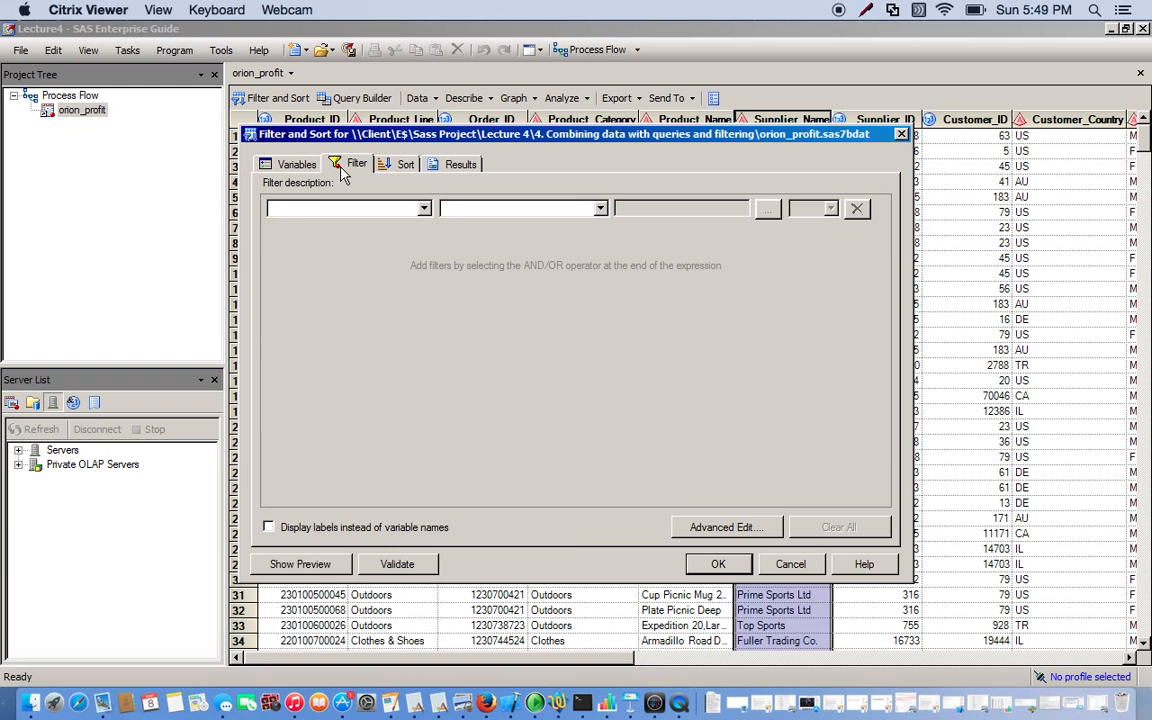
left_click(300, 208)
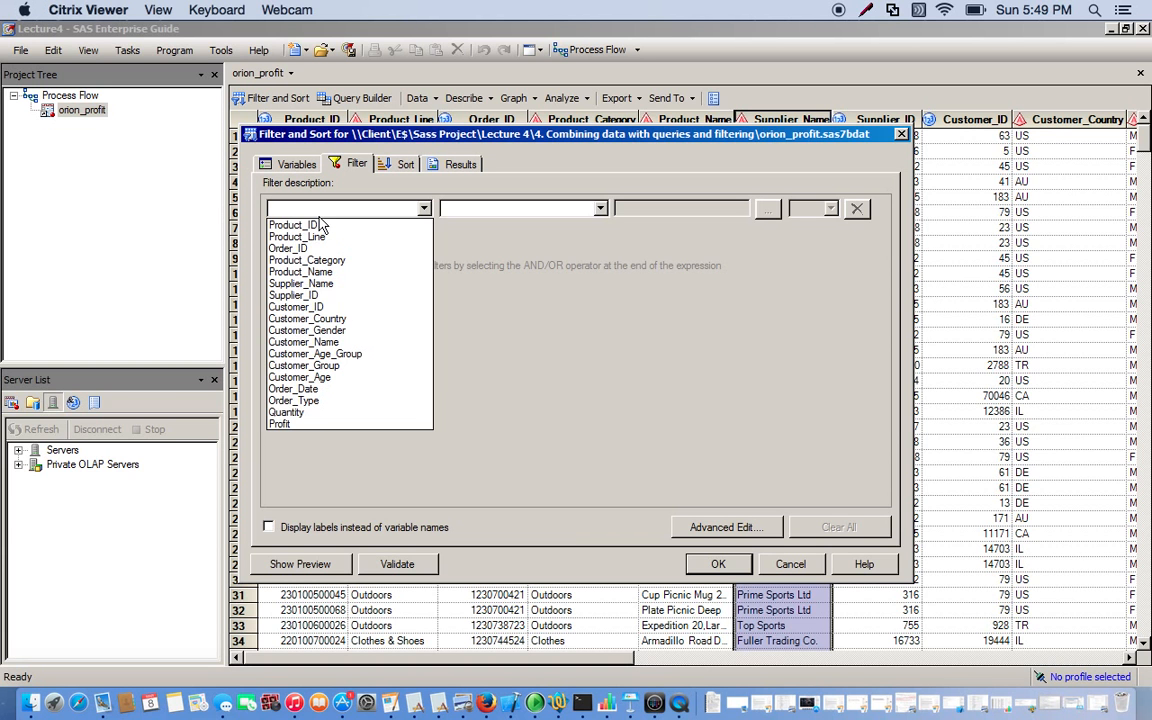
left_click(301, 283)
left_click(489, 209)
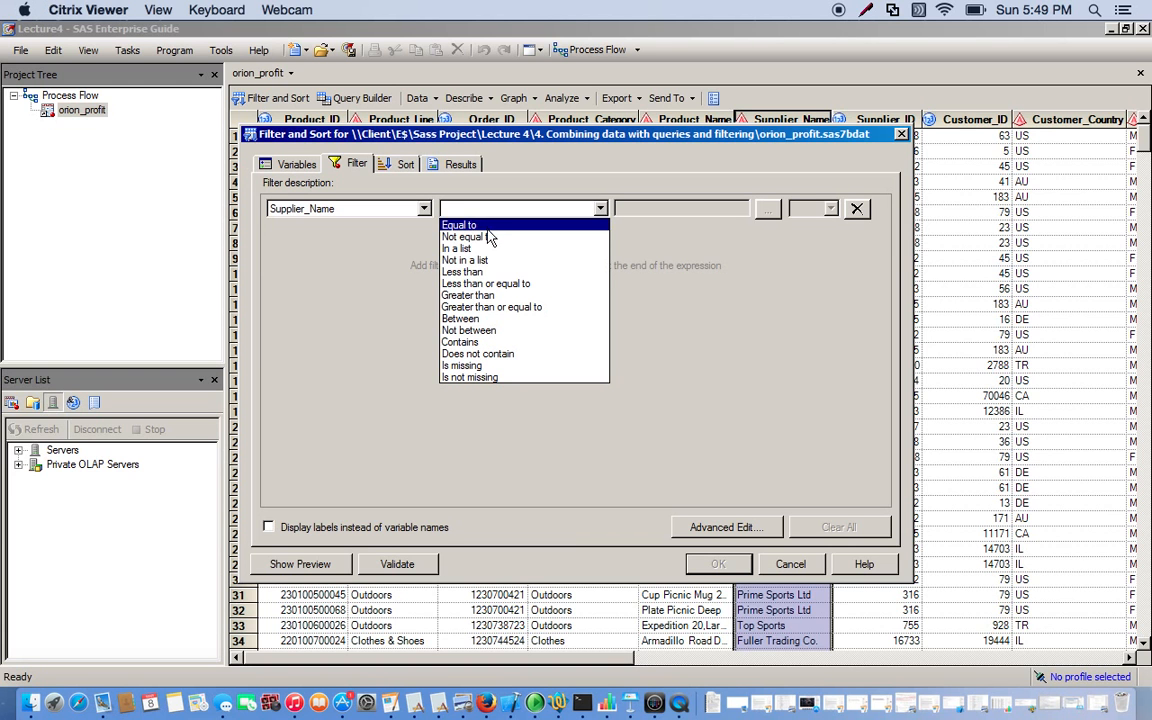
left_click(478, 344)
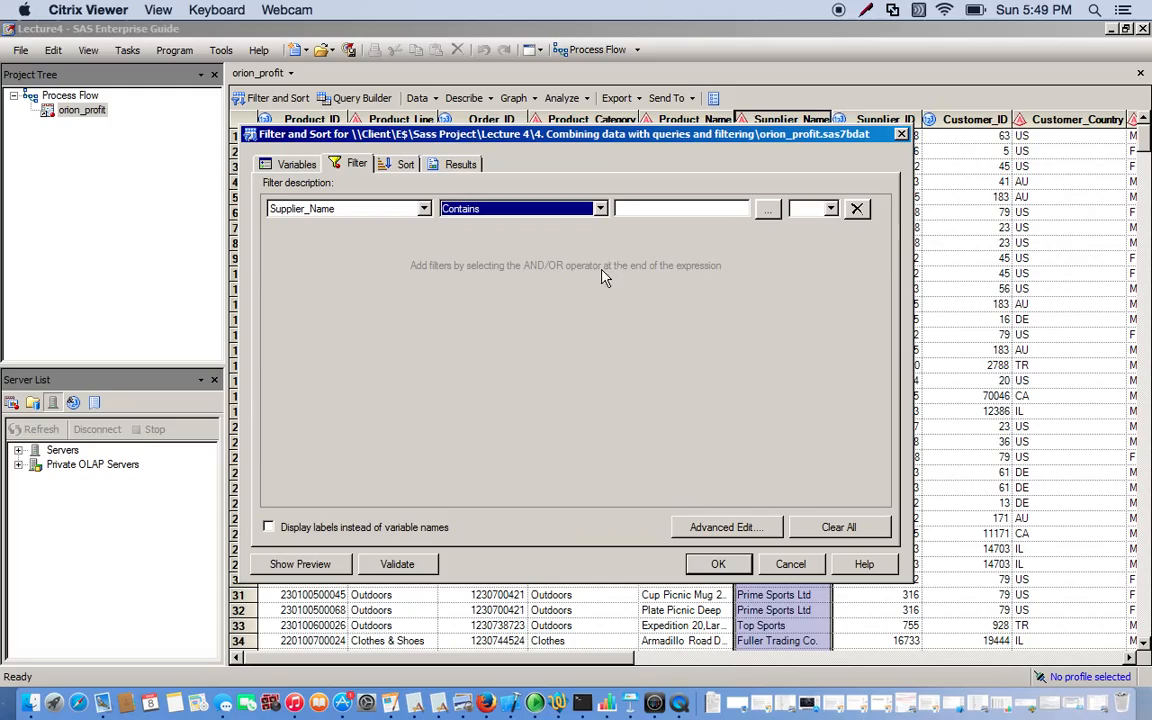
left_click(663, 208)
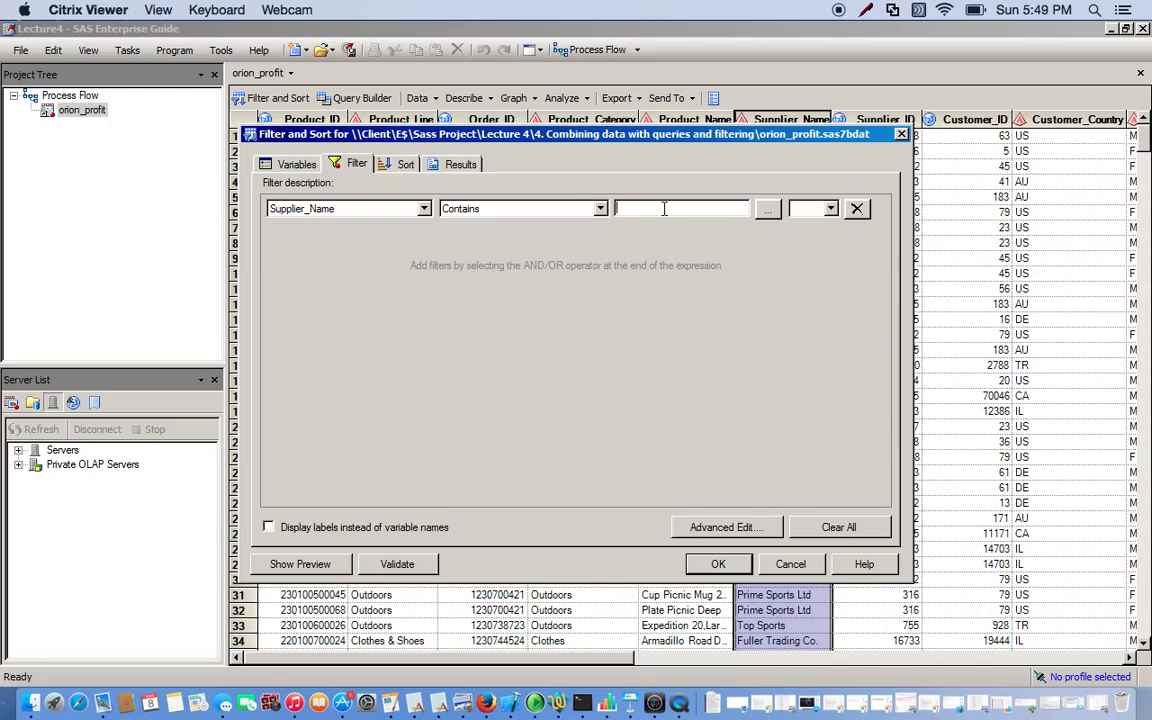
type("Sport")
Step: Sort the results by Product_Line in ascending order and run the Filter and Sort
left_click(395, 165)
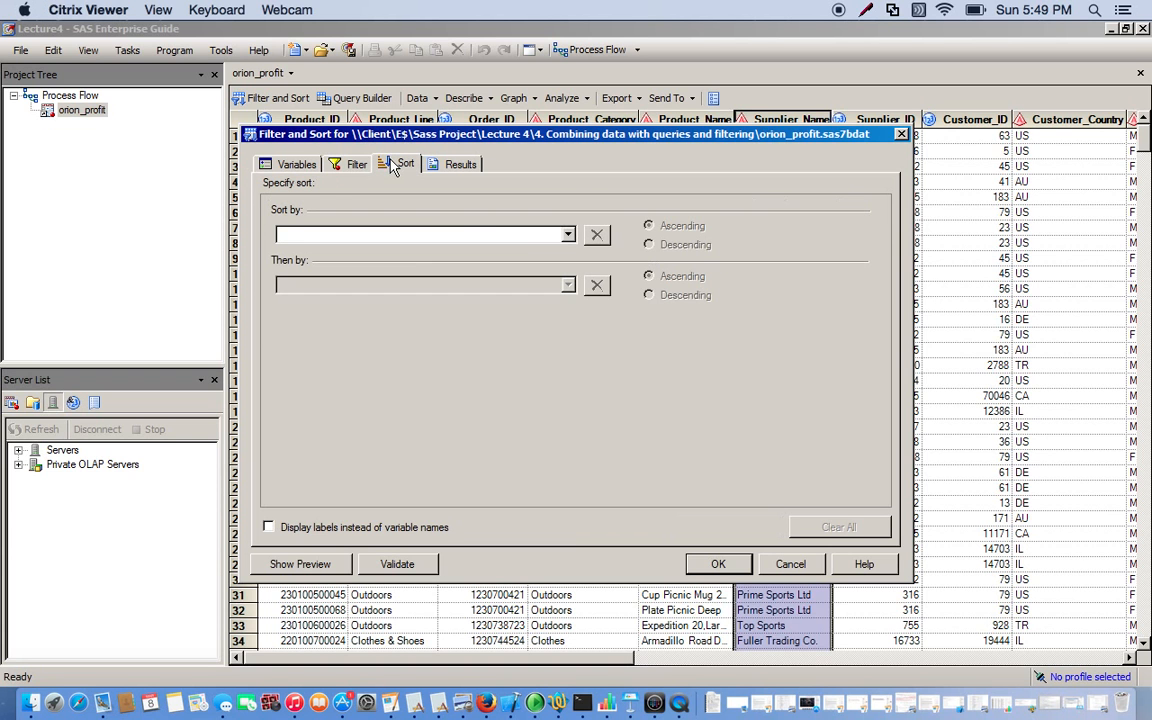
left_click(568, 236)
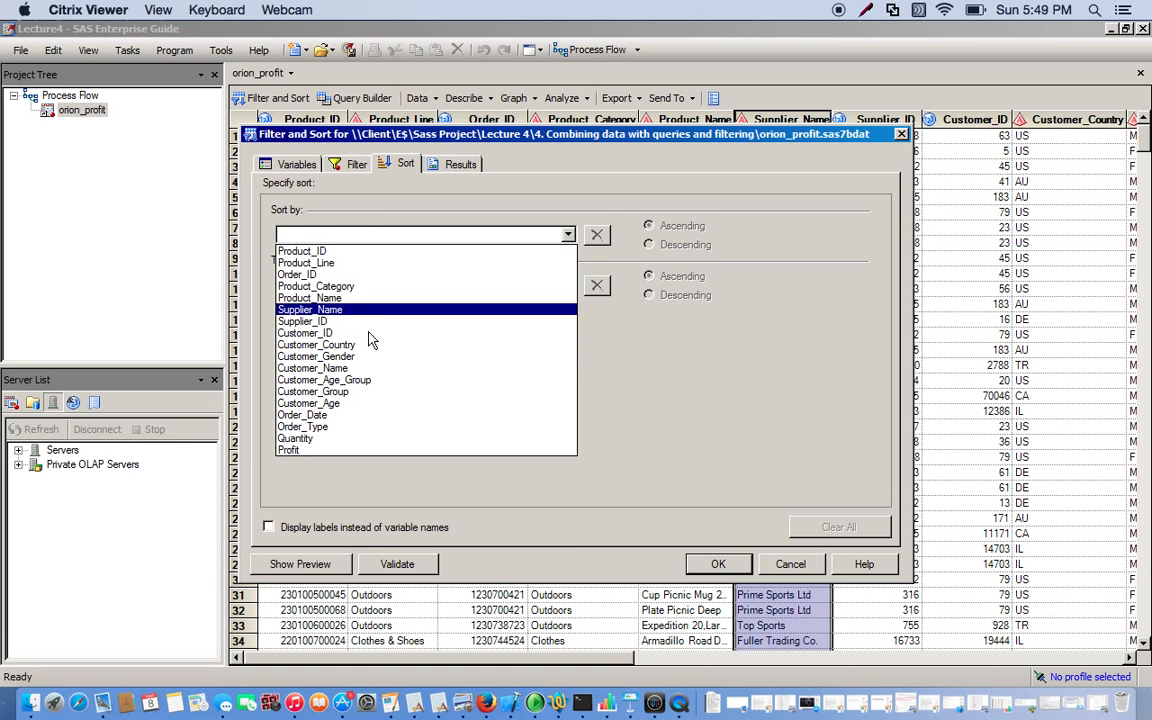
left_click(343, 264)
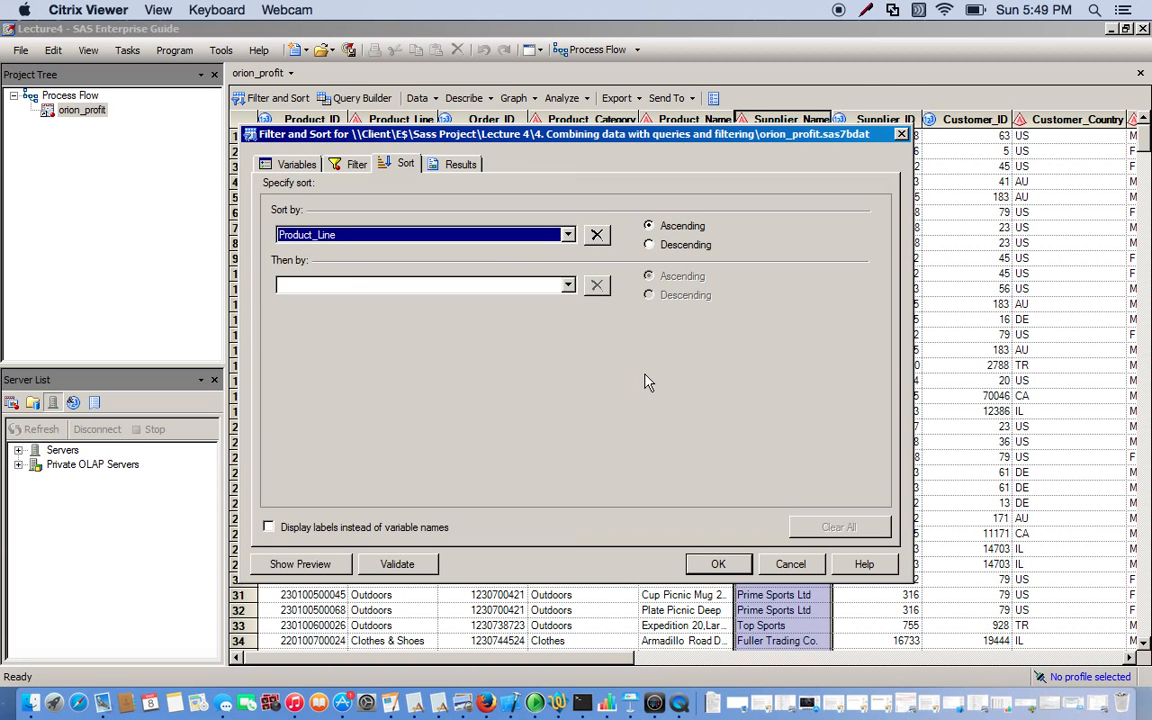
left_click(718, 564)
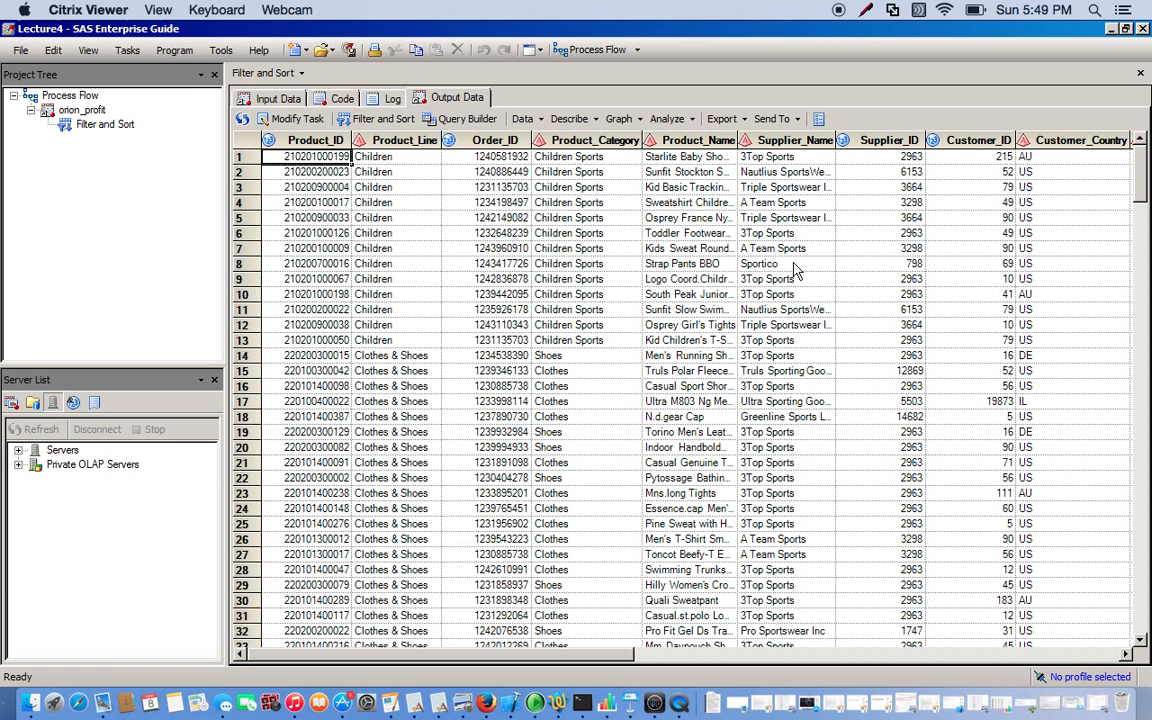
Step: Start a second Filter and Sort on the original orion_profit input data with all variables included
scroll(800, 328, "down", 5)
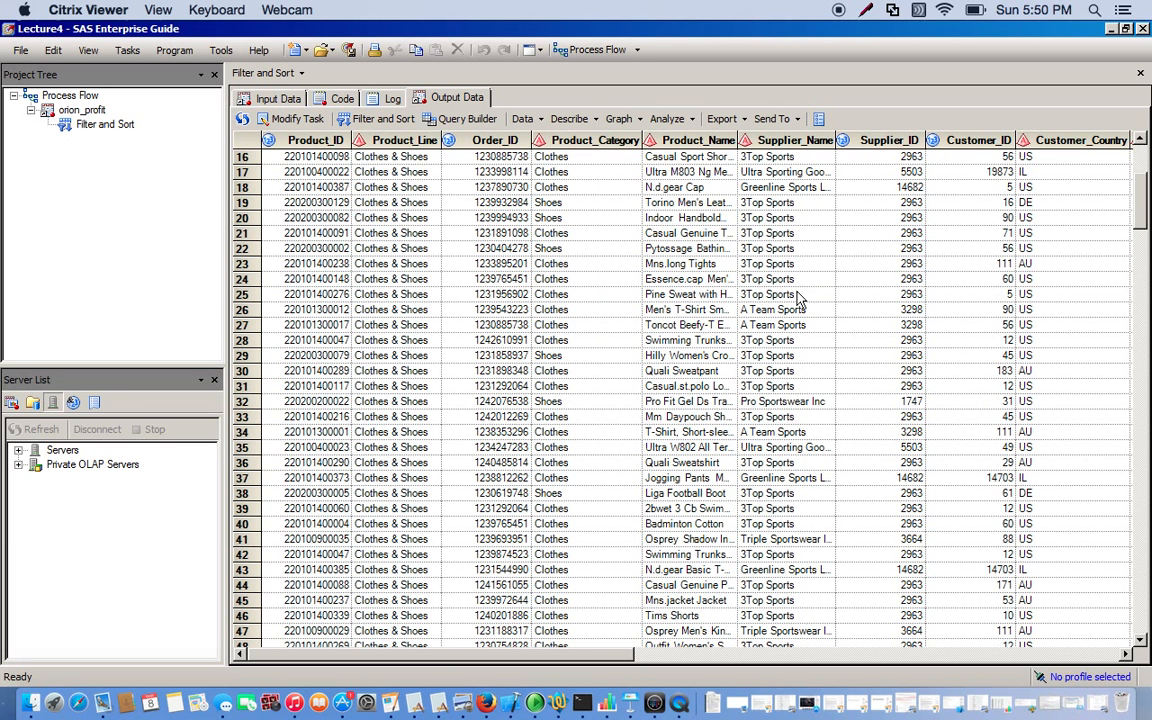
scroll(802, 360, "down", 10)
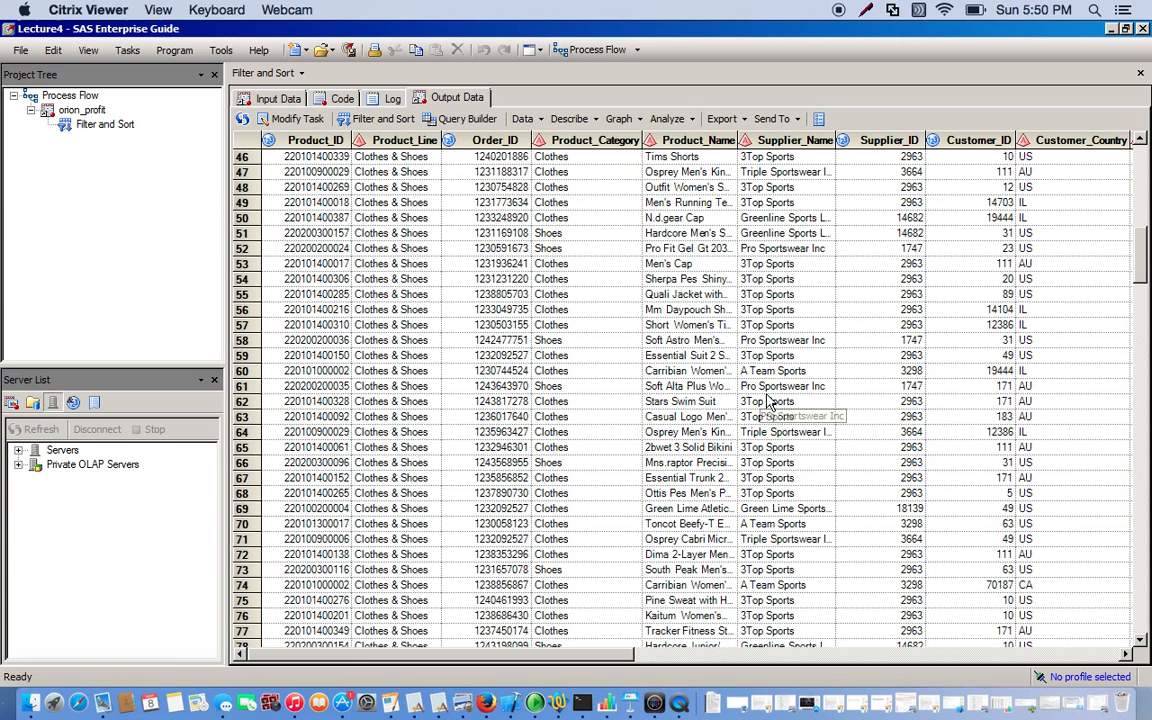
scroll(779, 416, "down", 20)
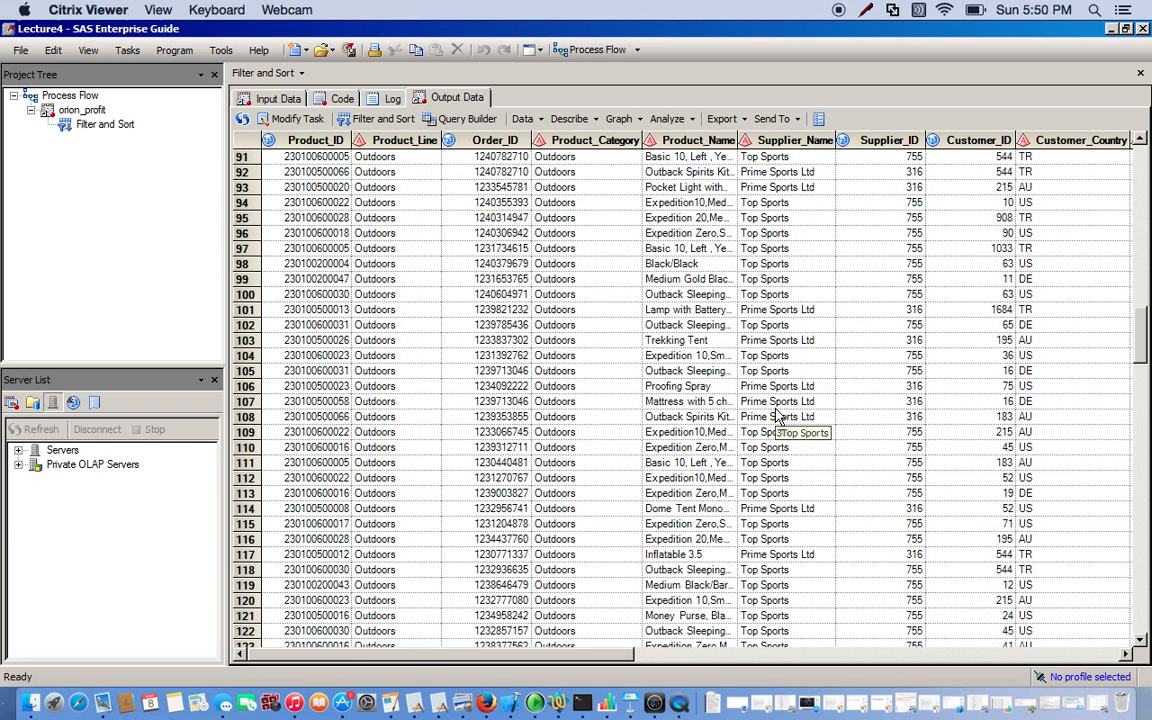
scroll(779, 416, "down", 20)
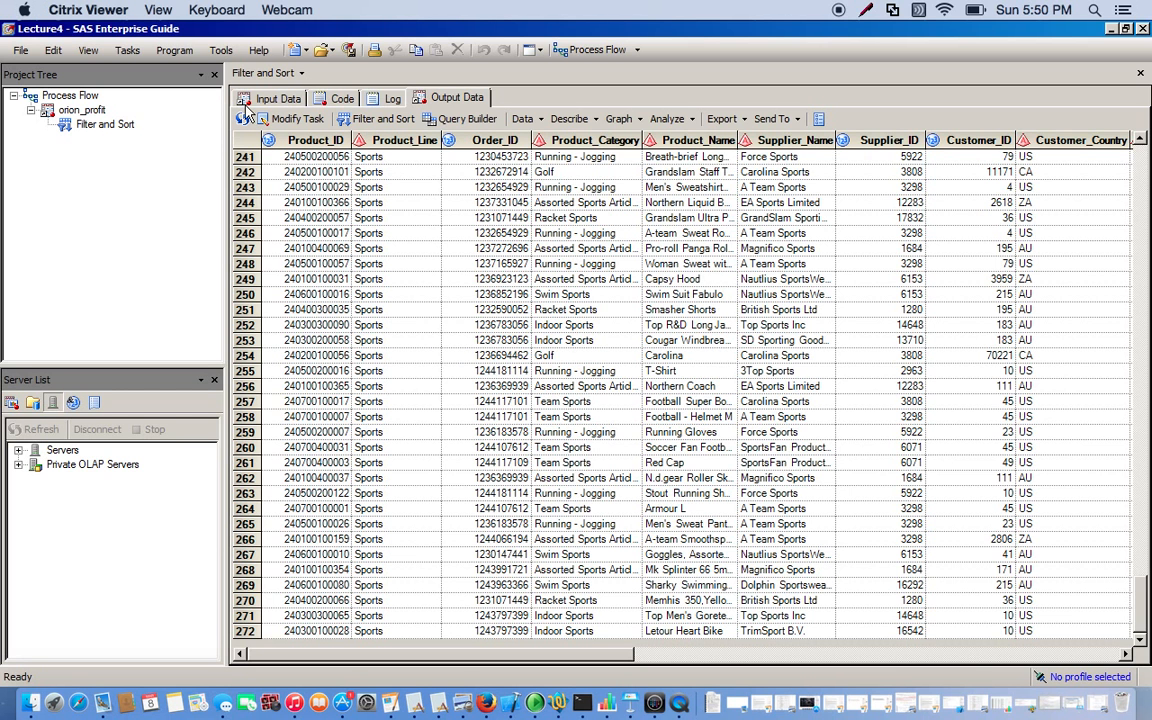
left_click(277, 98)
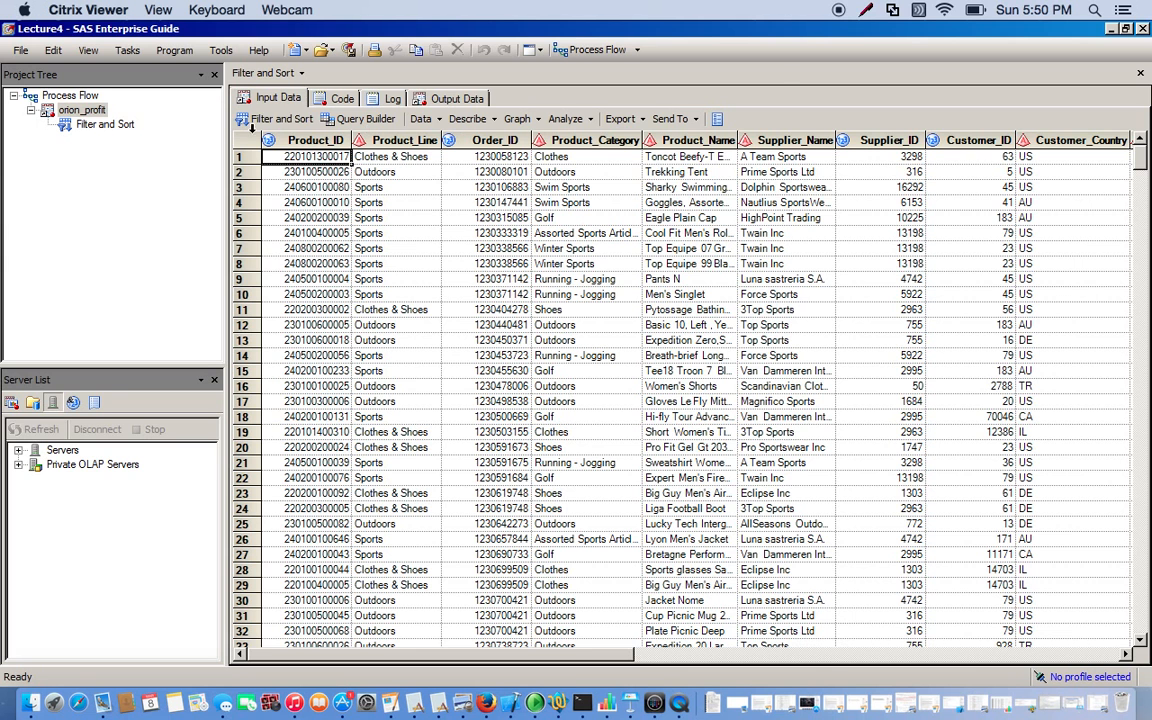
left_click(268, 127)
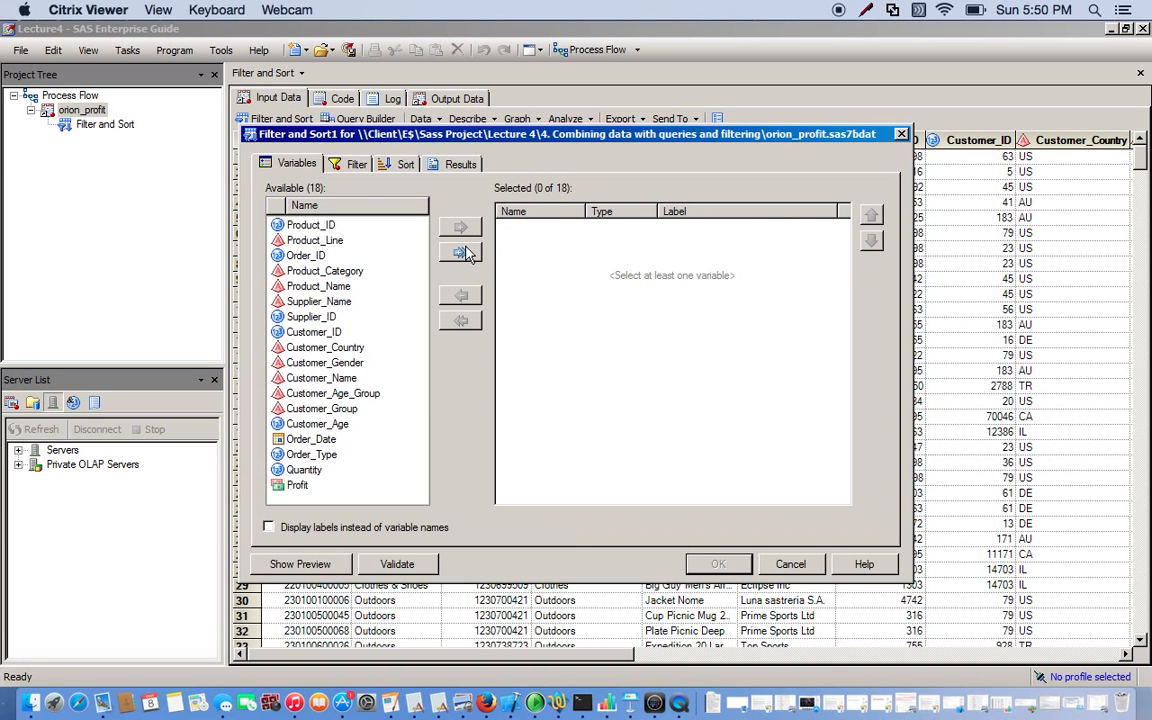
left_click(461, 252)
Step: Filter for rows where Supplier_Name does not contain Sport and run the Filter and Sort
left_click(358, 166)
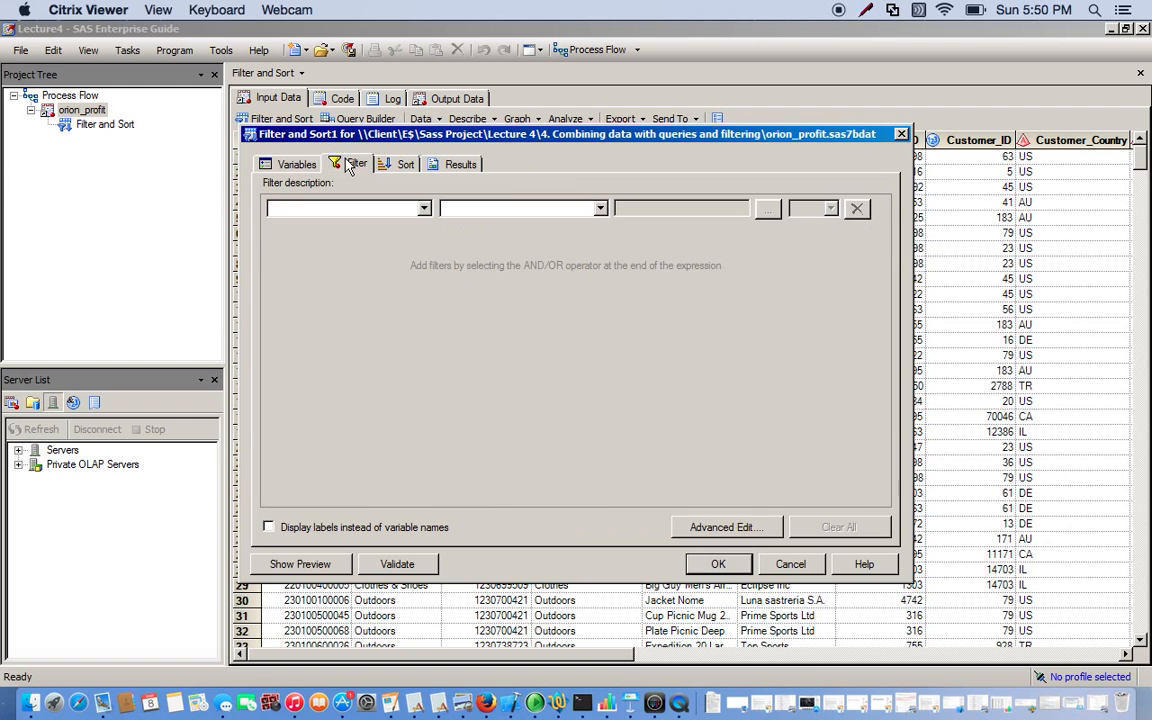
left_click(366, 210)
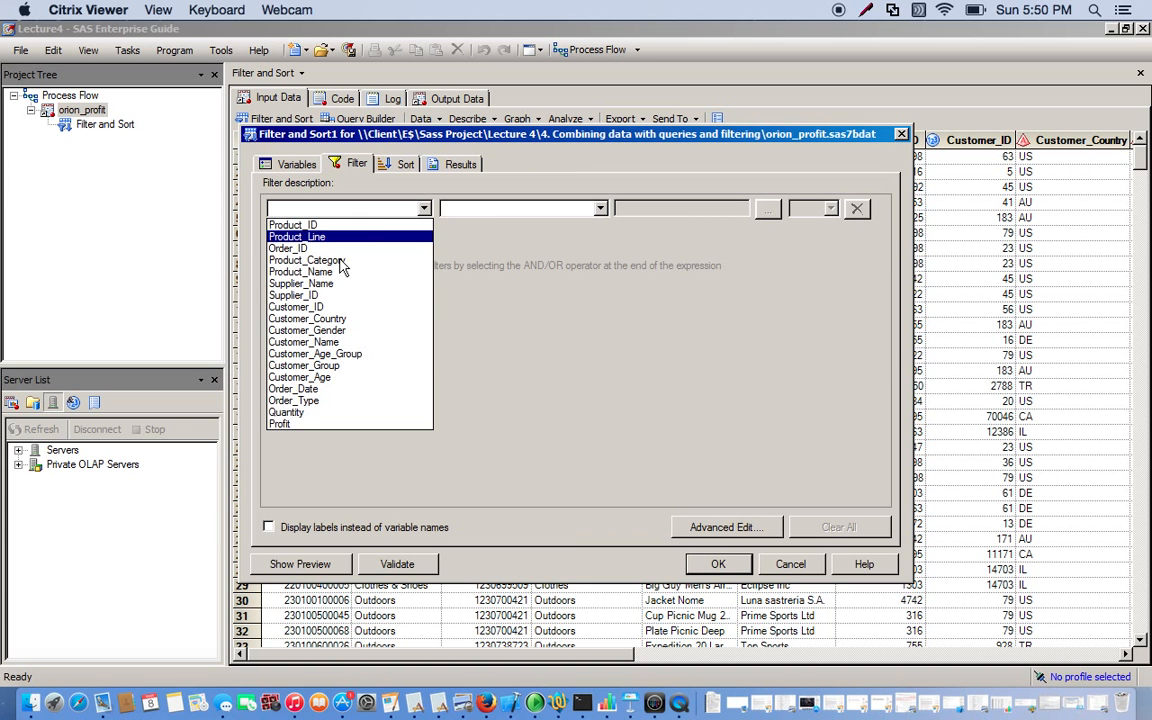
left_click(320, 284)
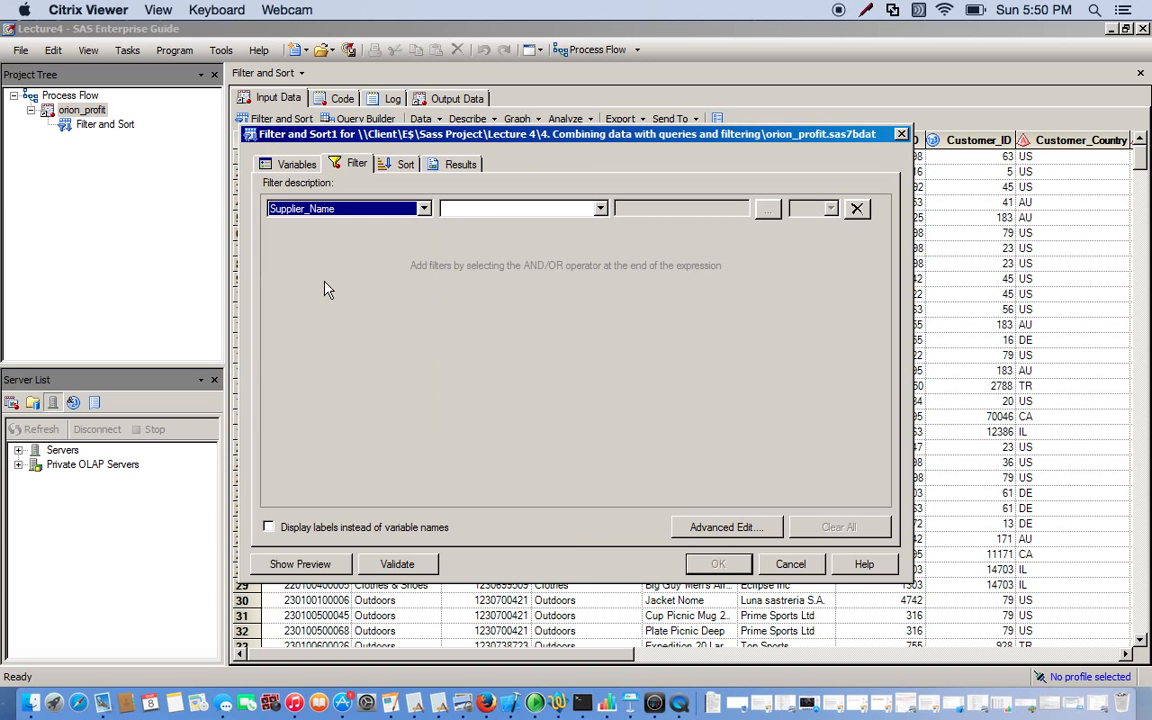
left_click(500, 212)
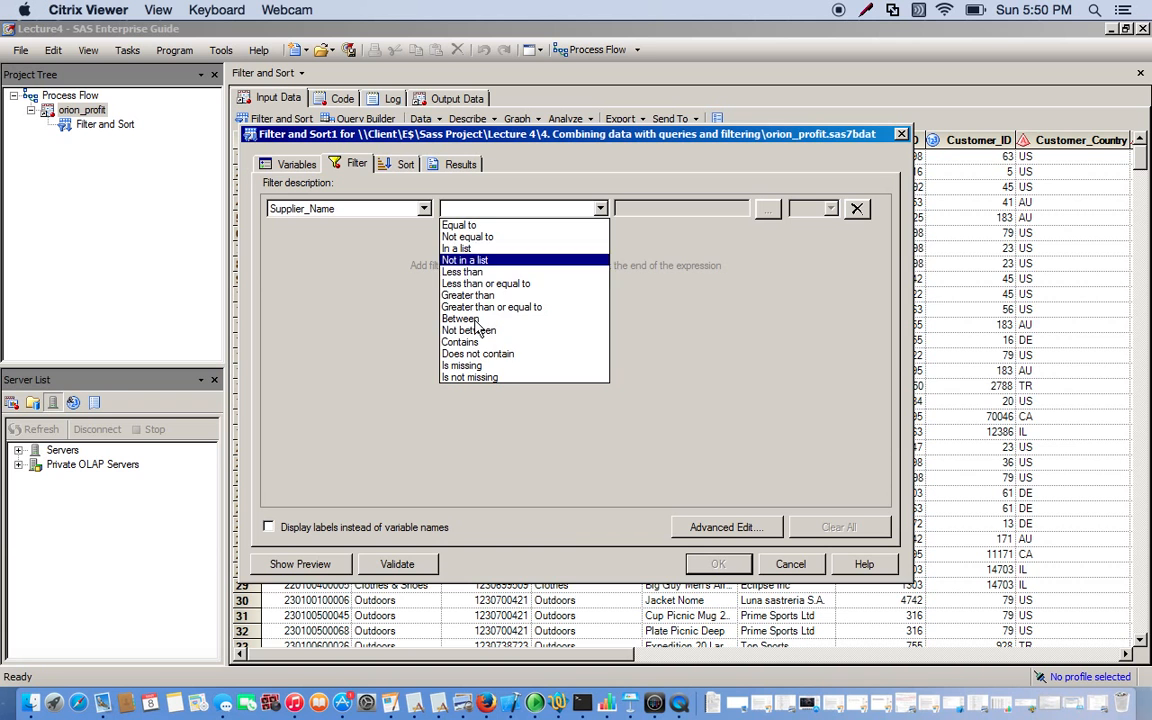
left_click(474, 355)
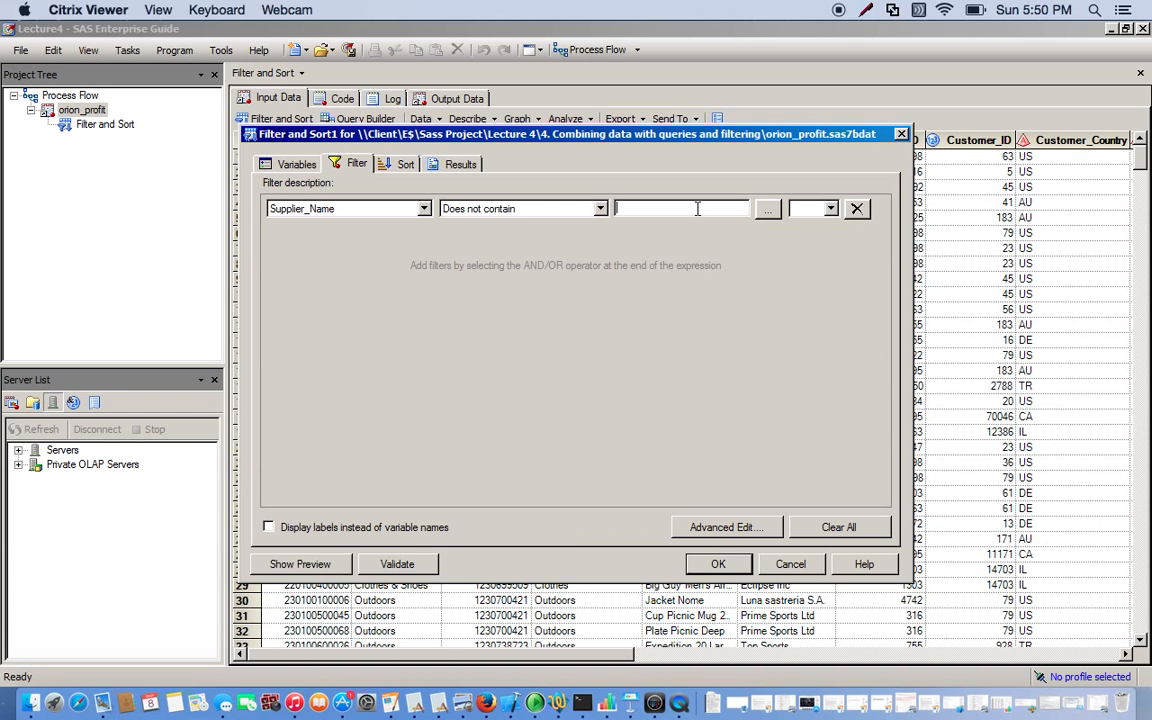
type("Sport")
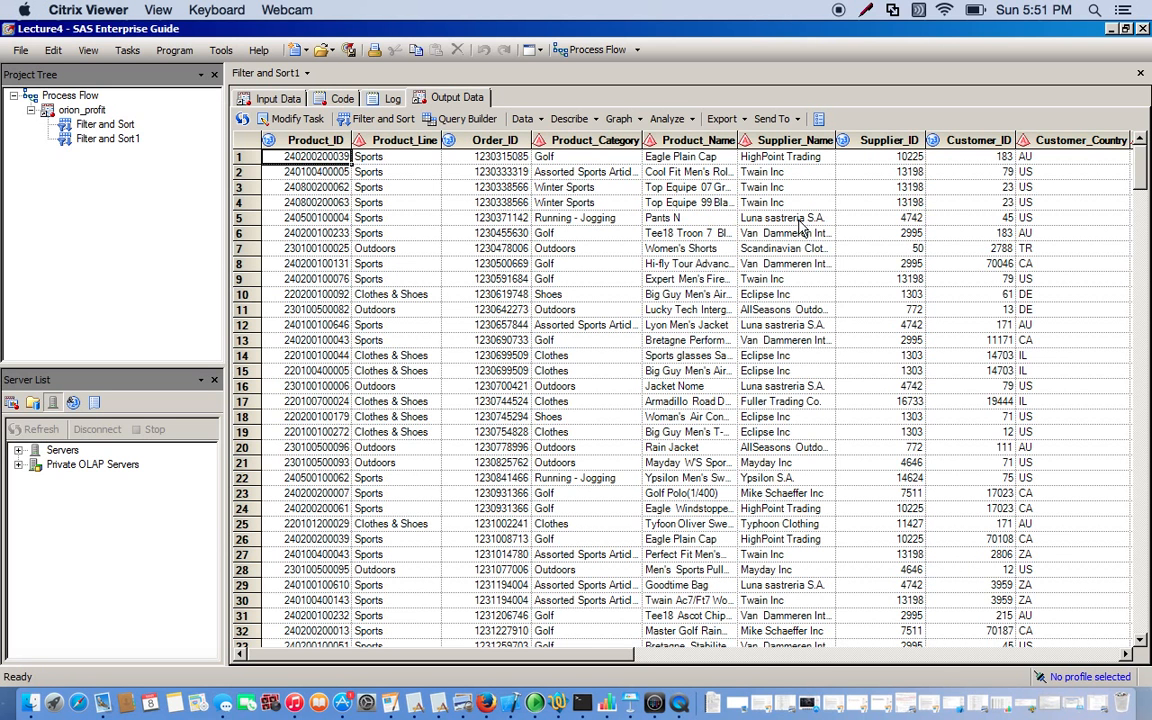
Step: Check the Supplier_Name column of the new output table down to its last row
left_click(789, 140)
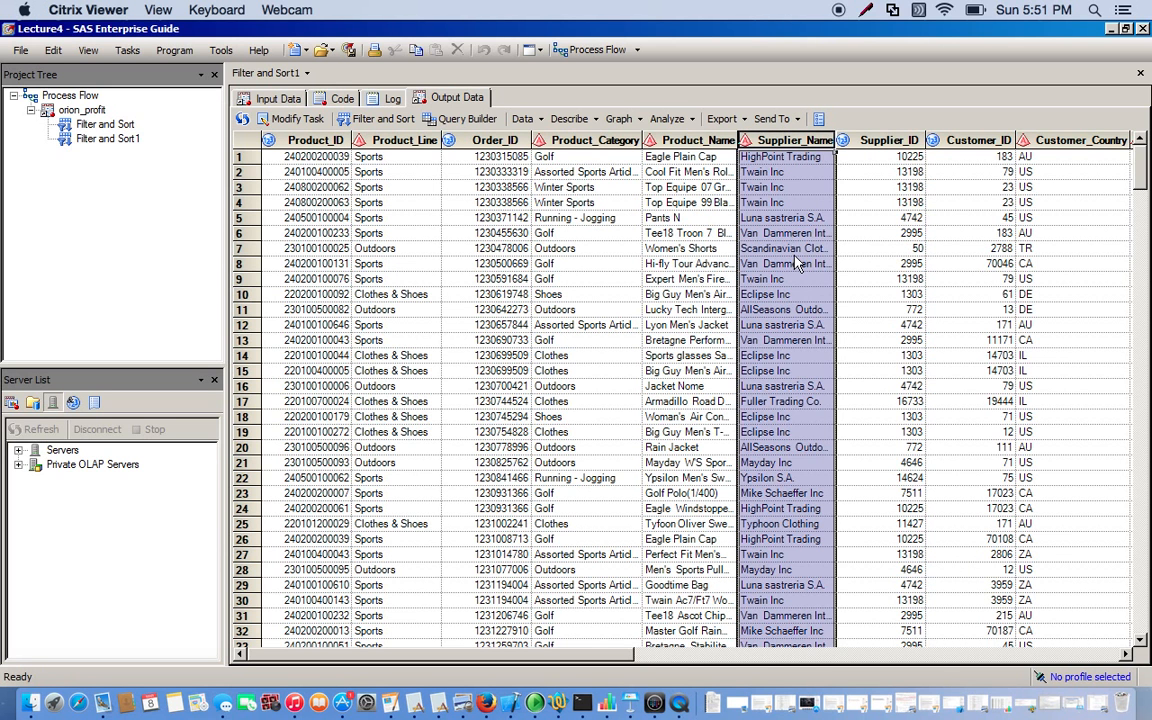
scroll(797, 262, "down", 1)
scroll(797, 262, "down", 17)
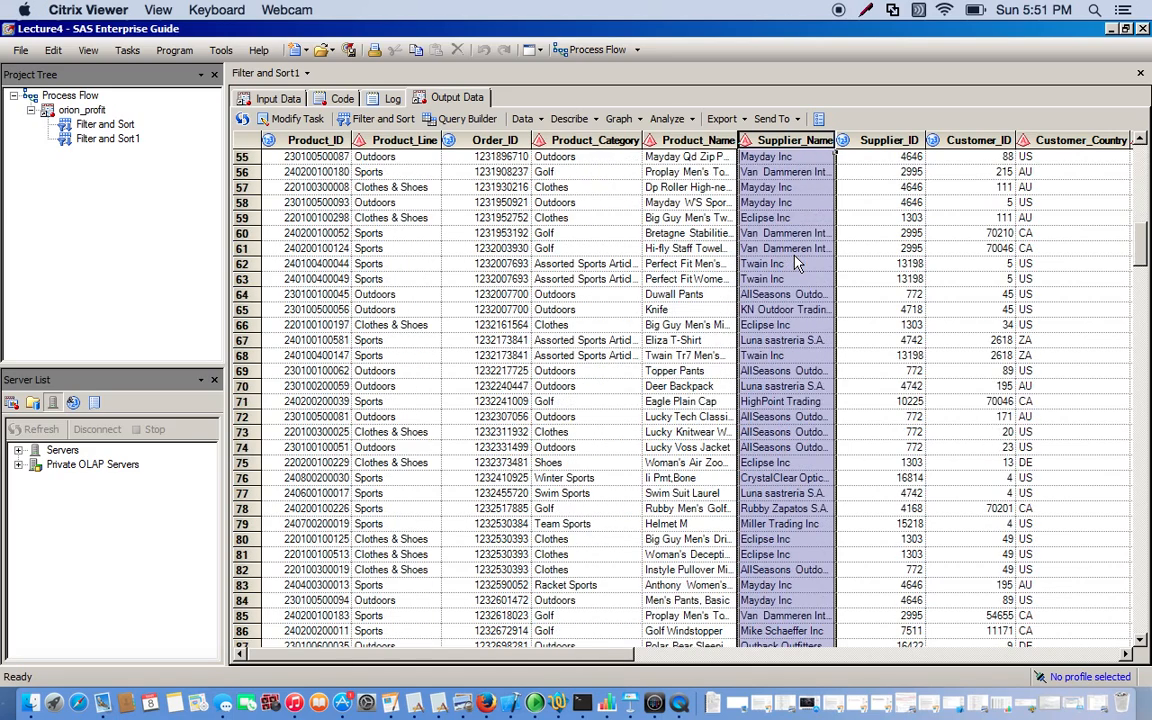
scroll(797, 262, "down", 20)
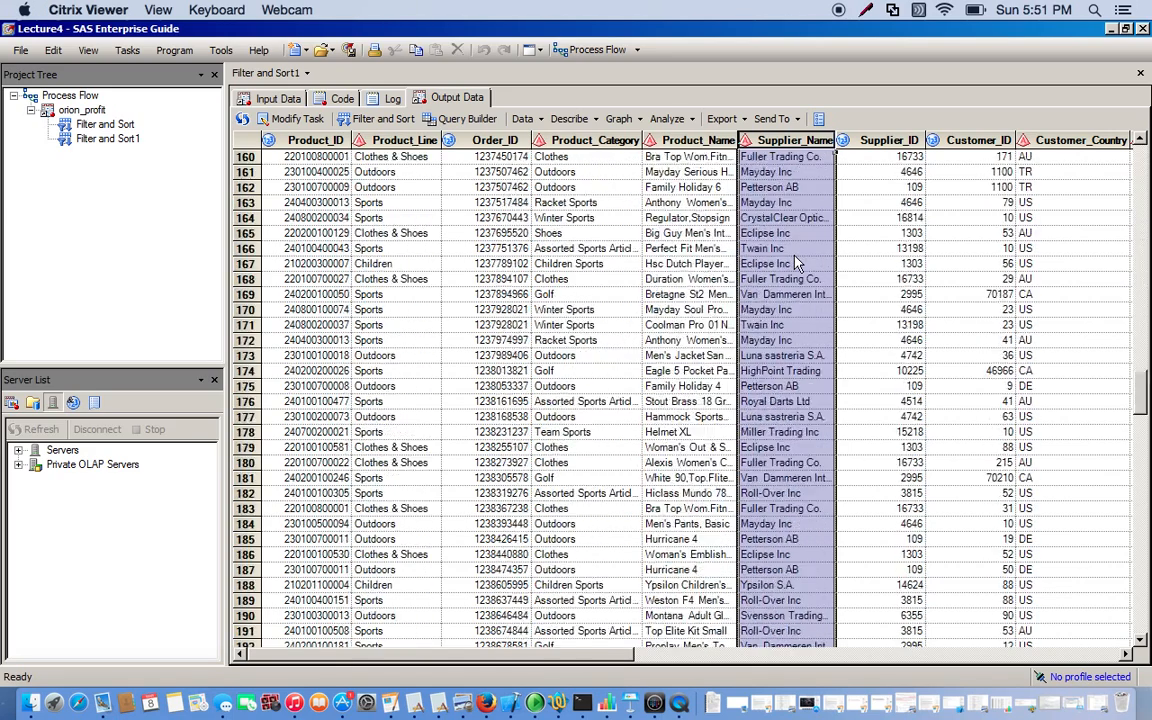
scroll(797, 262, "down", 20)
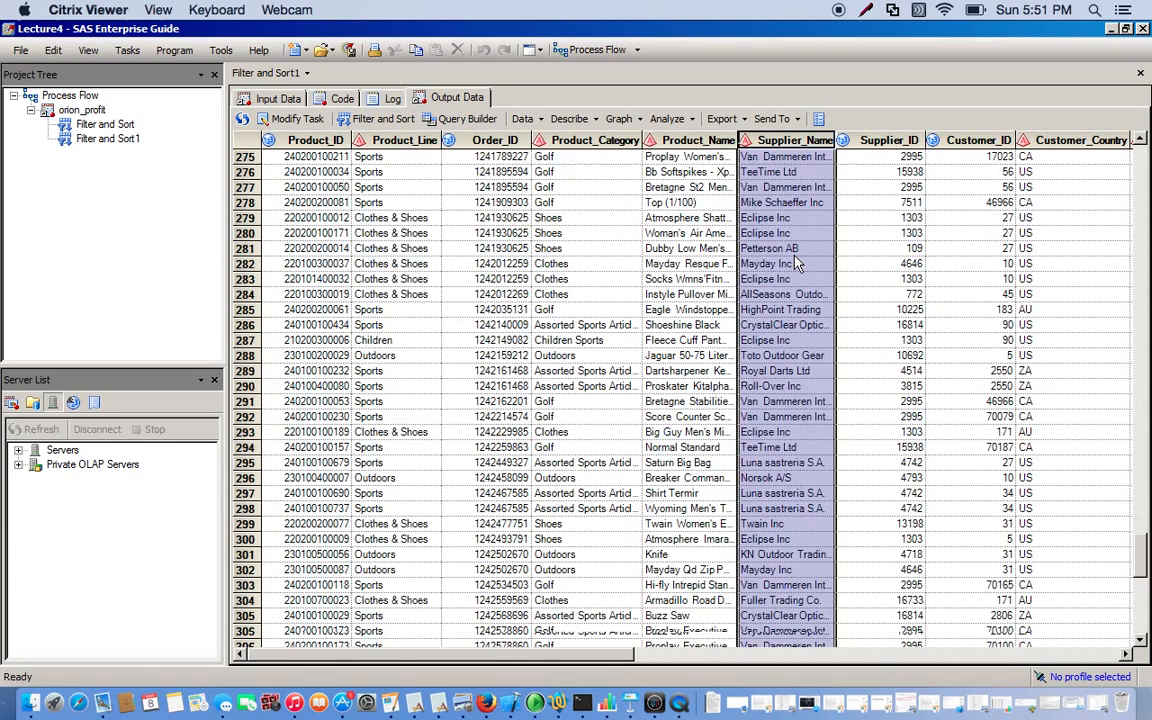
scroll(797, 262, "down", 4)
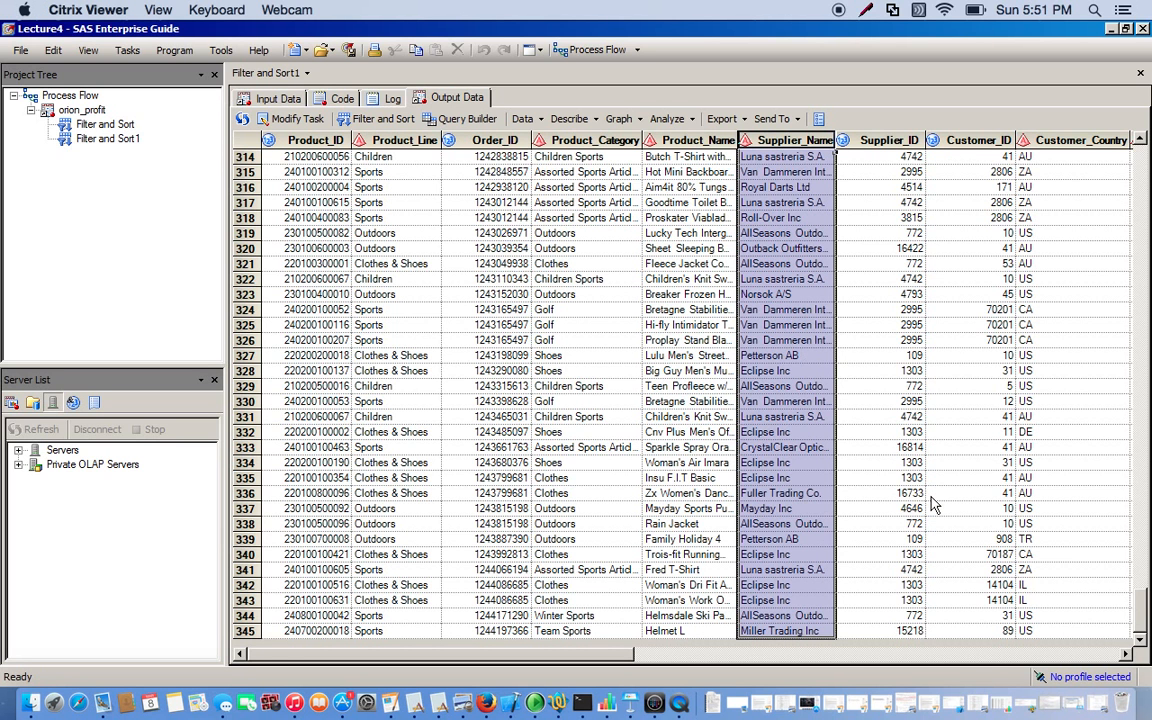
Step: Find and select the Customer_Gender column in the output table to examine its values
left_click(1127, 655)
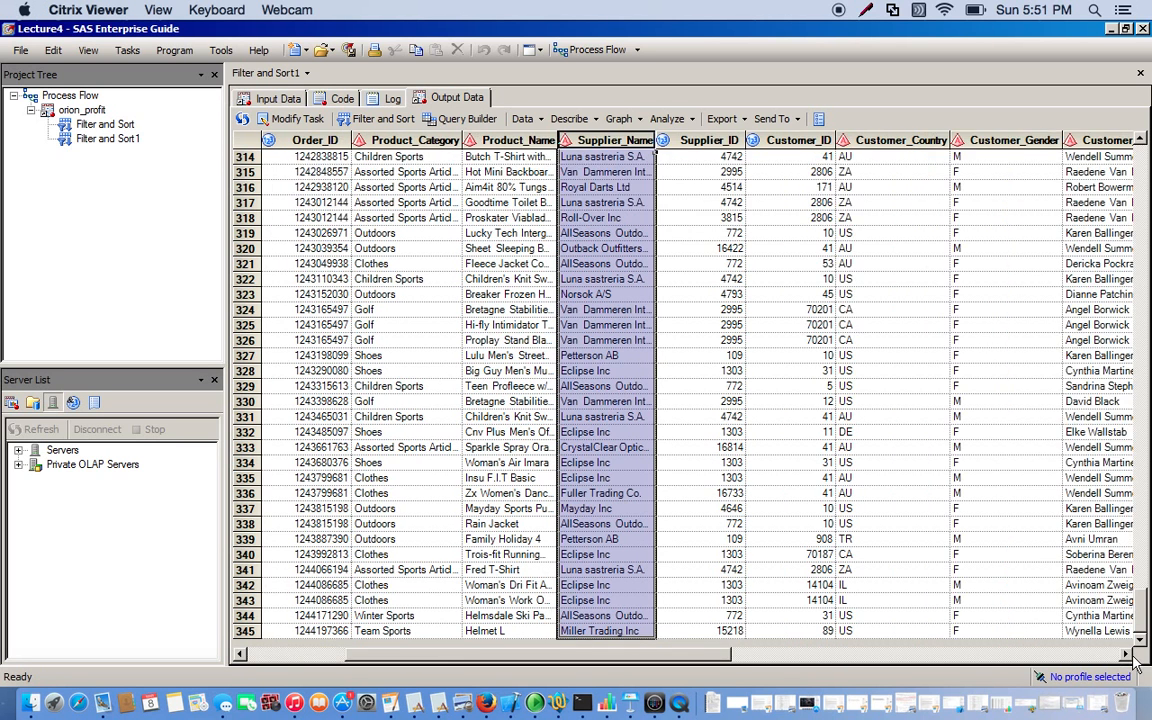
left_click(1127, 655)
left_click(1127, 655)
left_click(1127, 655)
left_click(1127, 655)
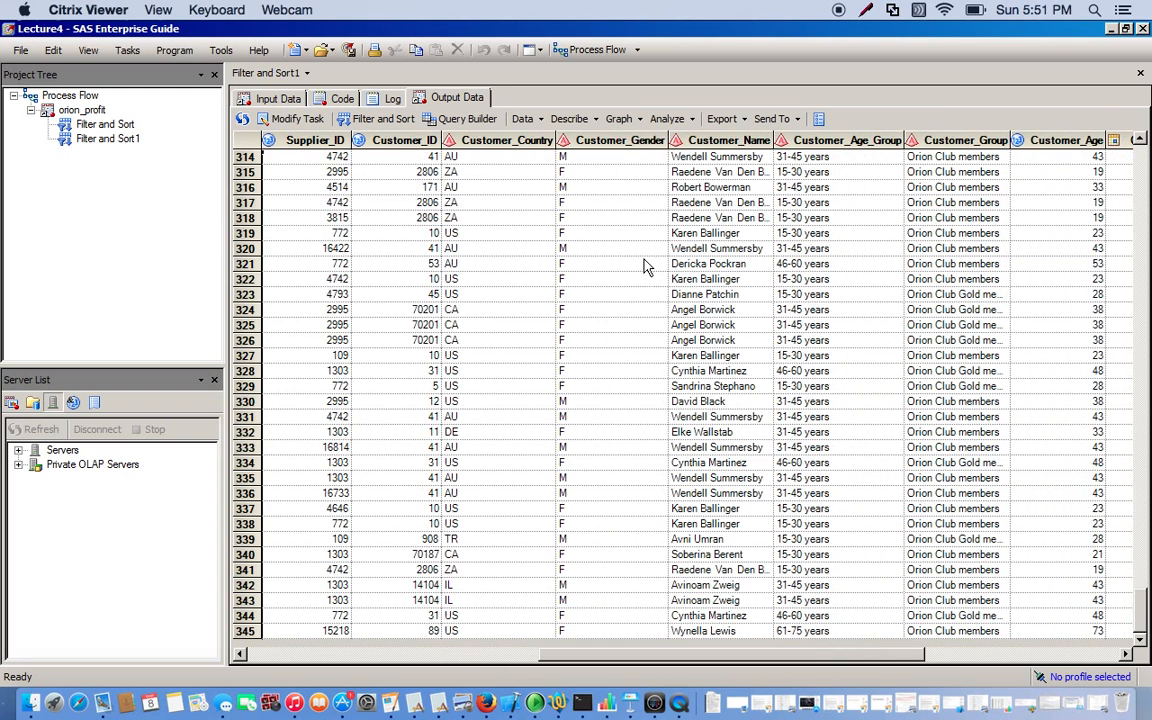
left_click(608, 135)
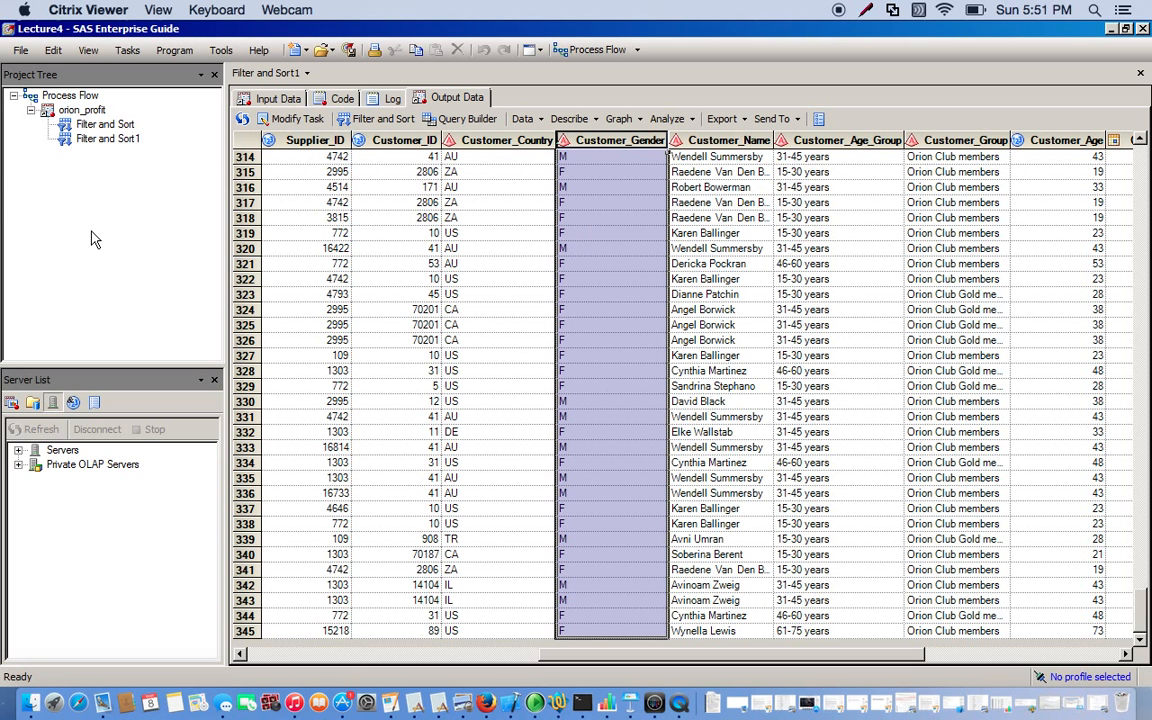
Step: Start another Filter and Sort on the original orion_profit input data and include all 18 variables
left_click(264, 104)
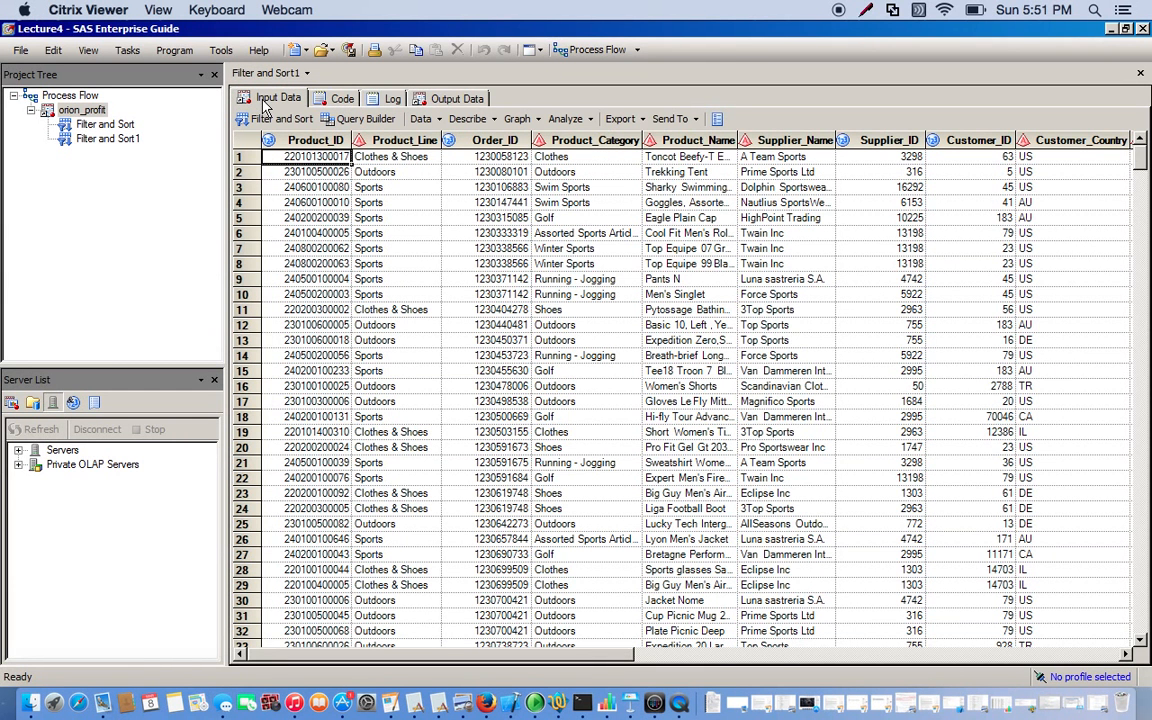
left_click(282, 120)
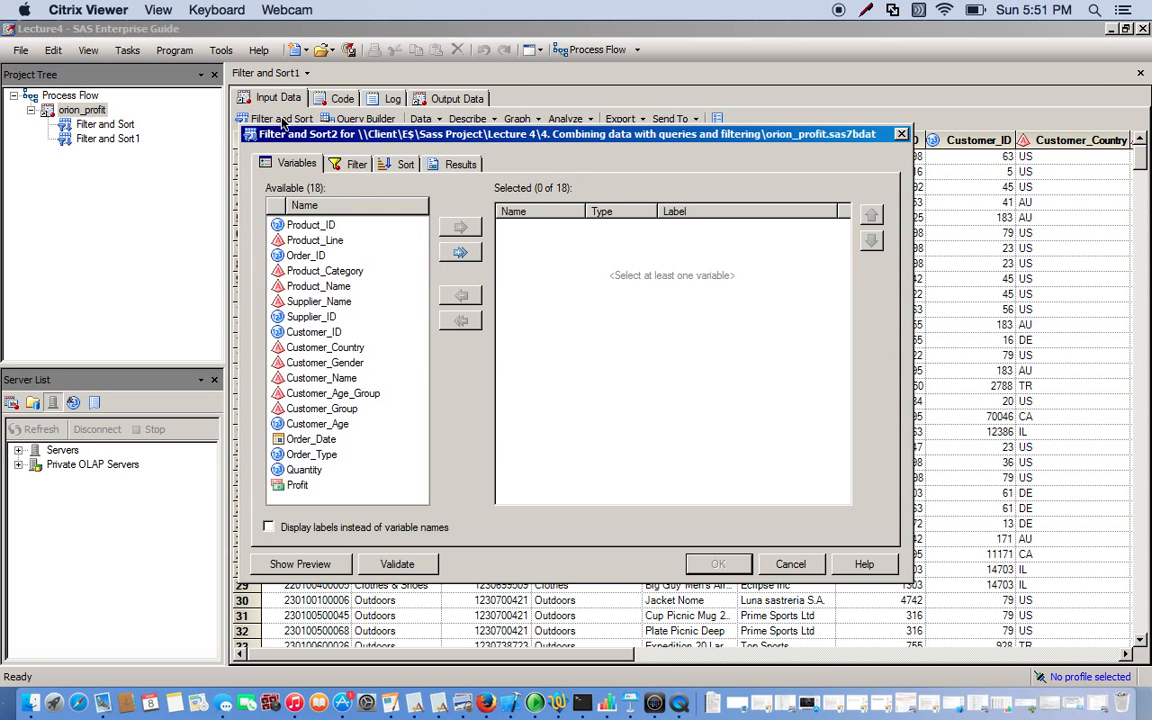
left_click(450, 256)
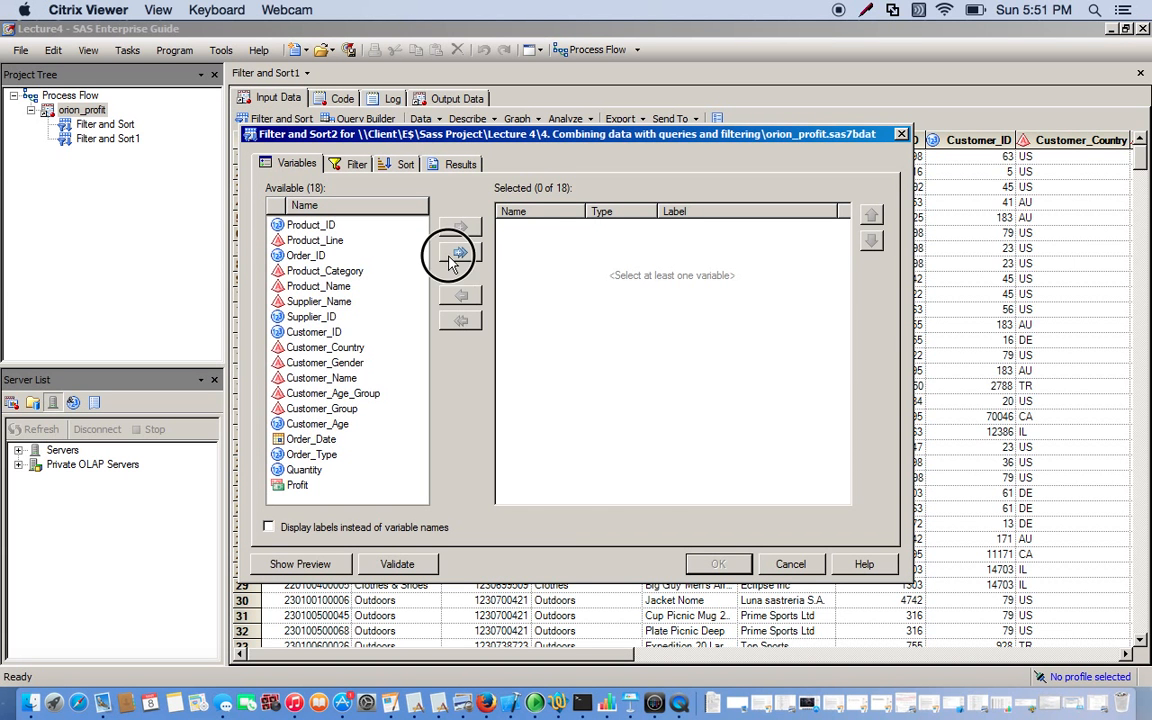
Step: Filter for rows where Customer_Gender is equal to F and run the Filter and Sort
left_click(357, 168)
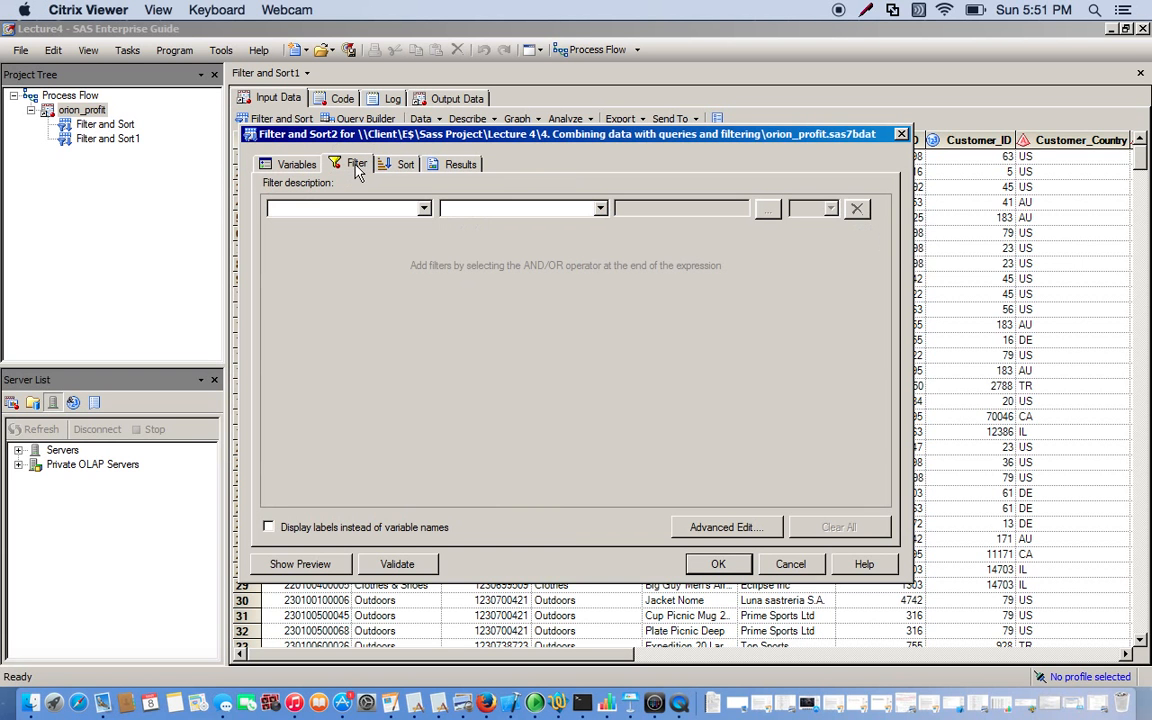
left_click(348, 209)
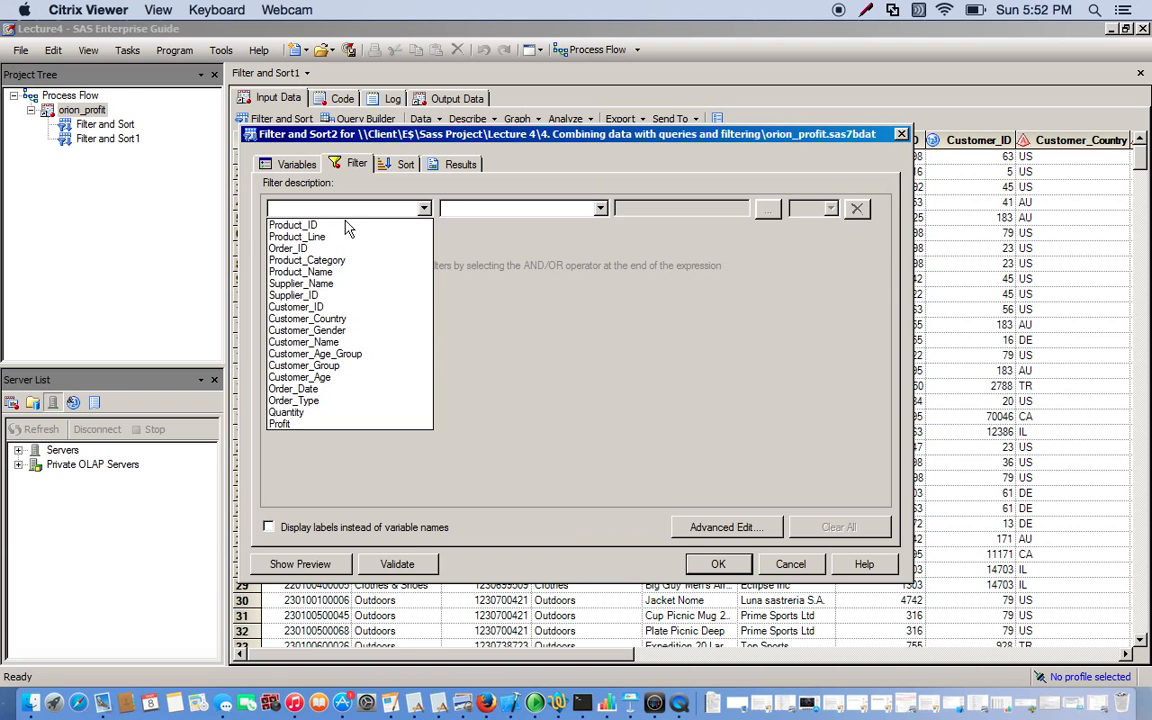
left_click(321, 331)
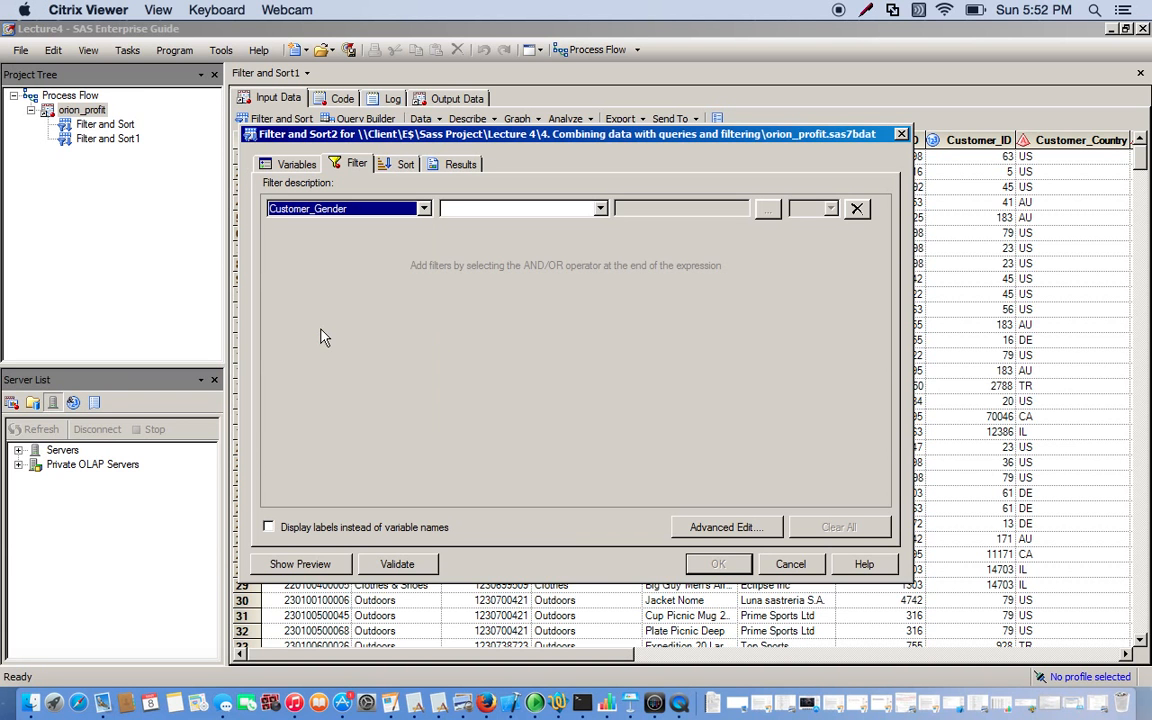
left_click(537, 212)
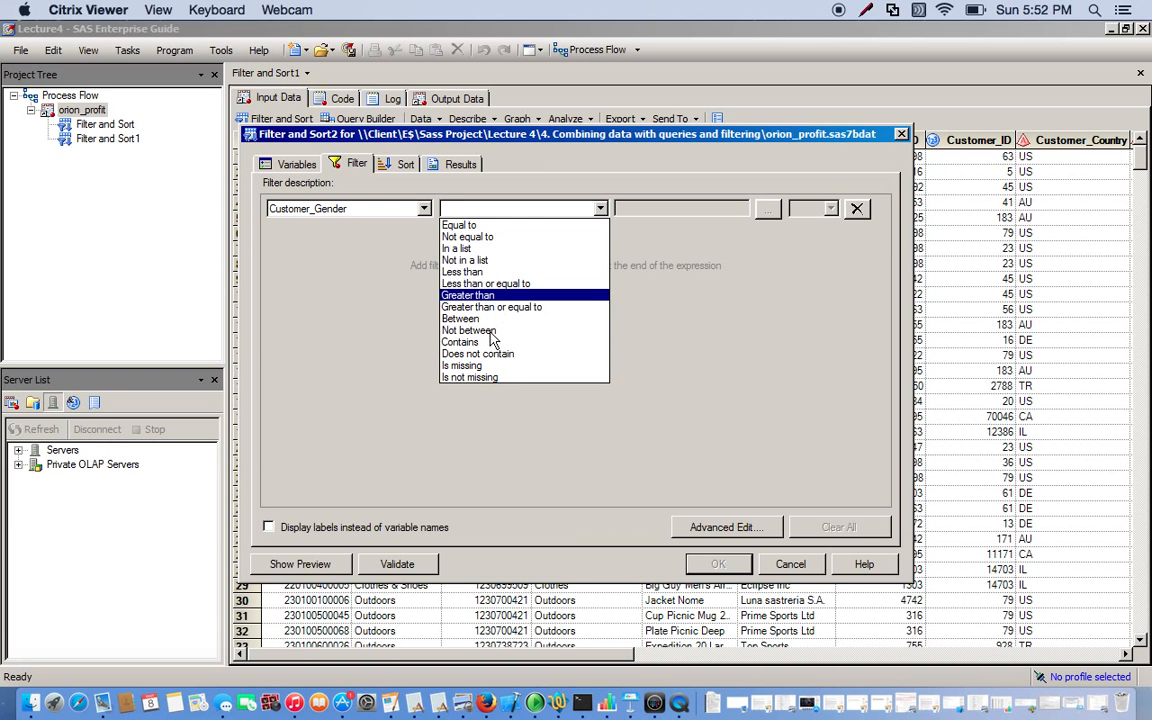
left_click(486, 343)
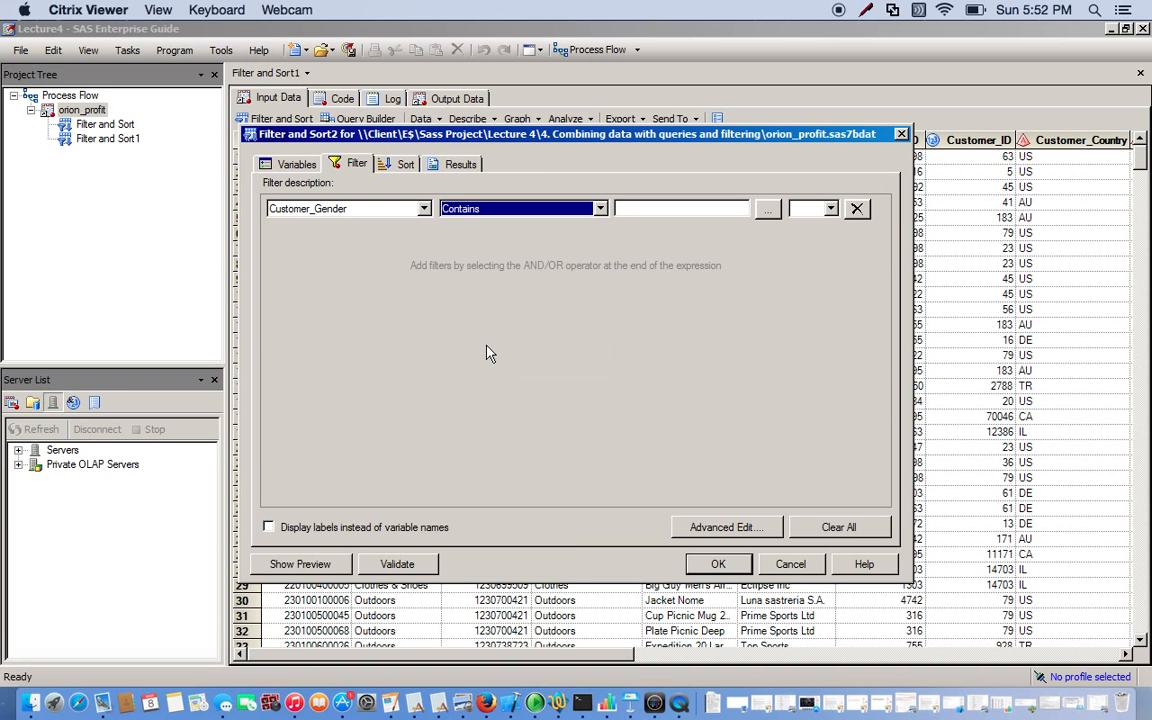
left_click(690, 209)
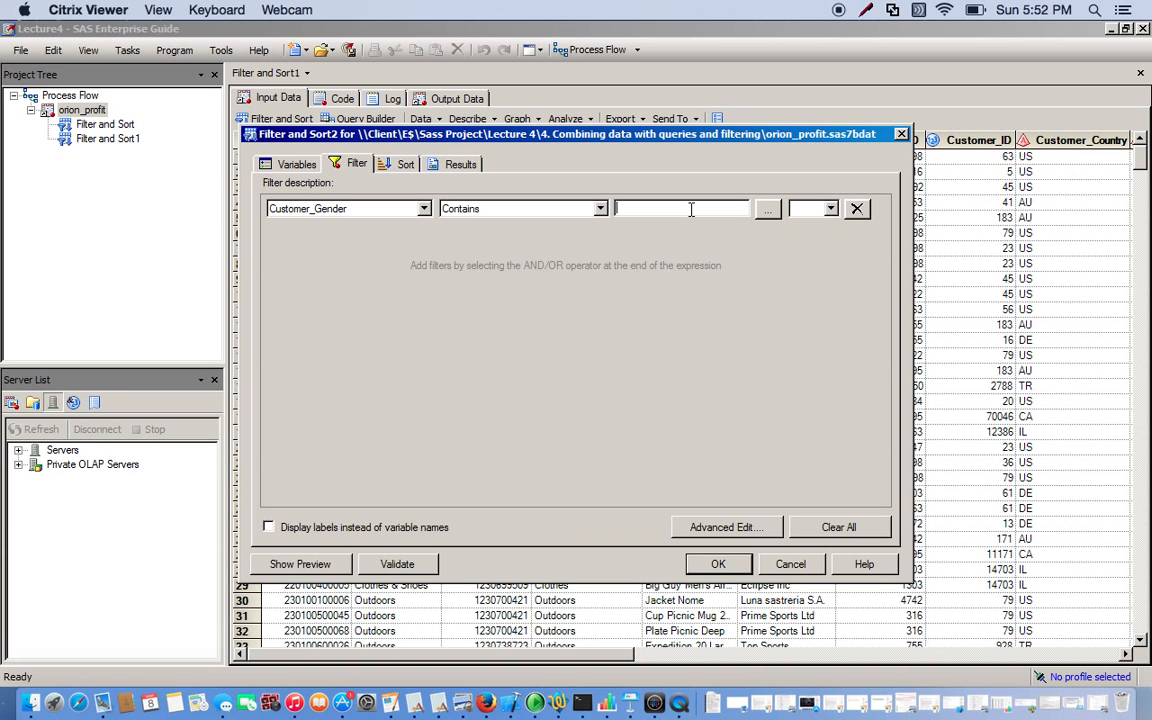
type("F")
left_click(545, 208)
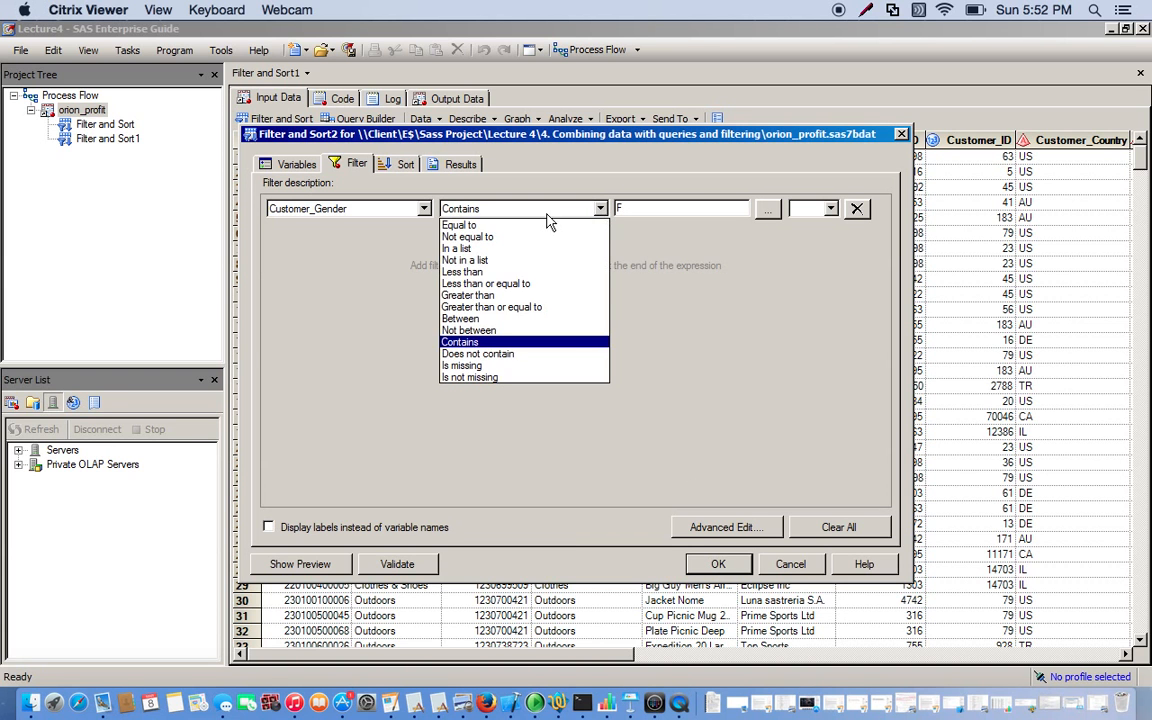
left_click(521, 226)
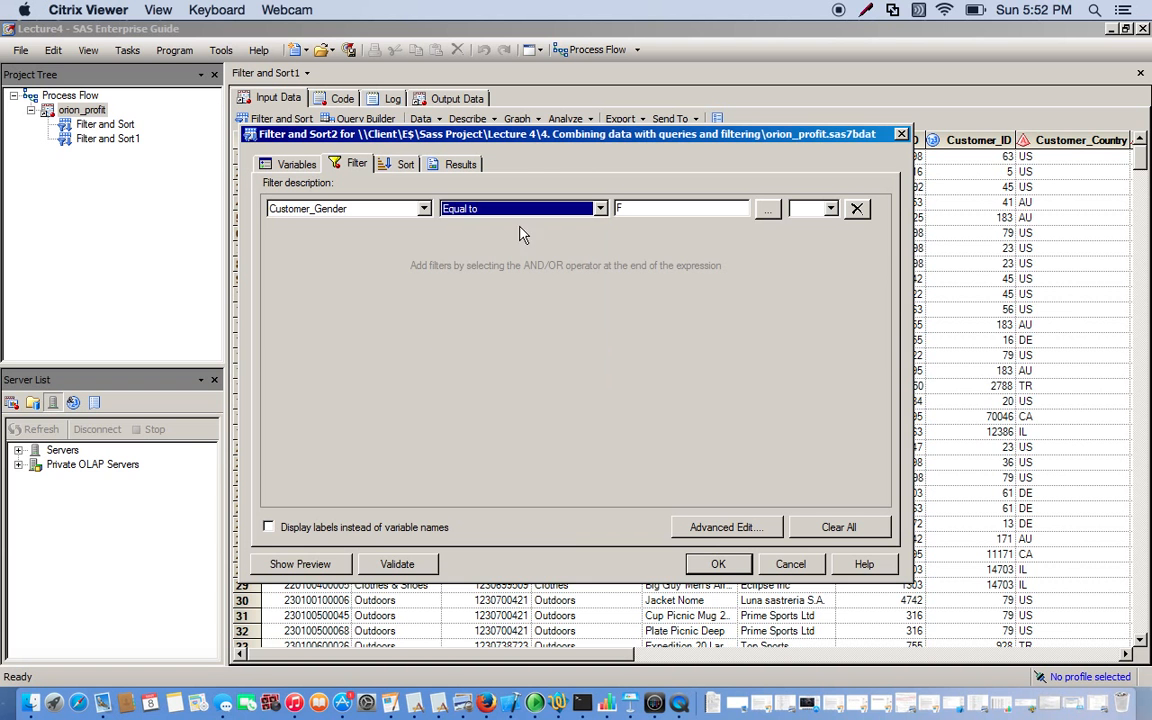
left_click(704, 565)
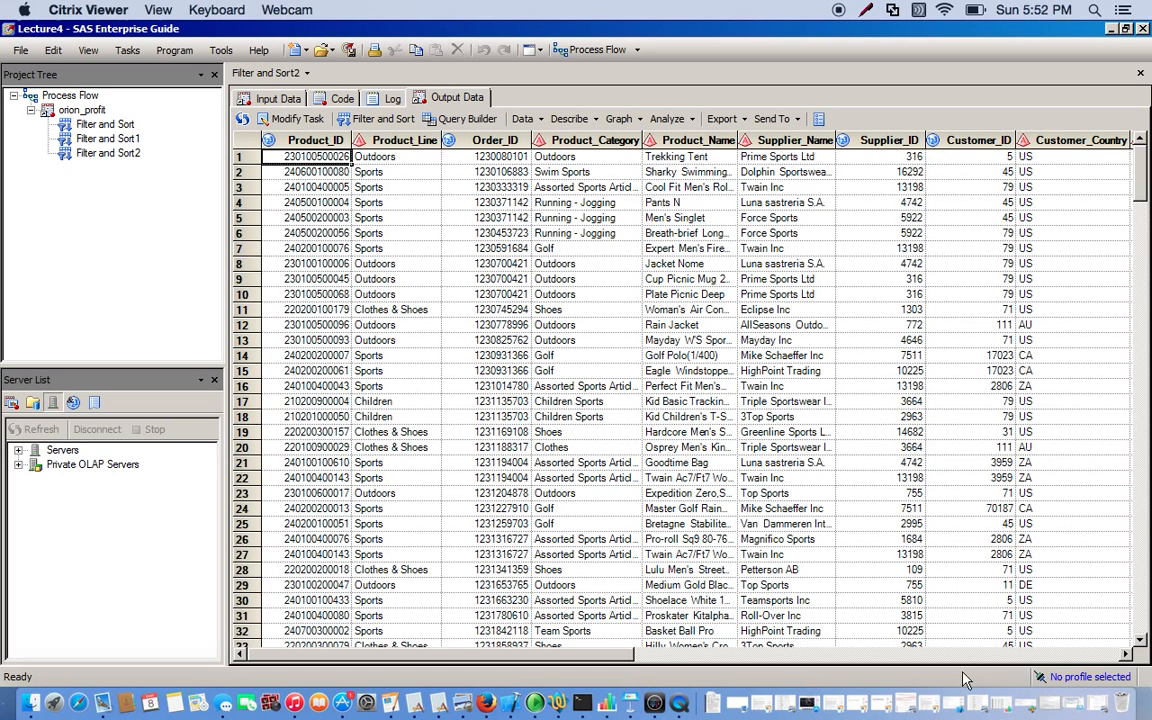
Step: Check the Customer_Gender column of the new output table down to its last row
left_click(1125, 657)
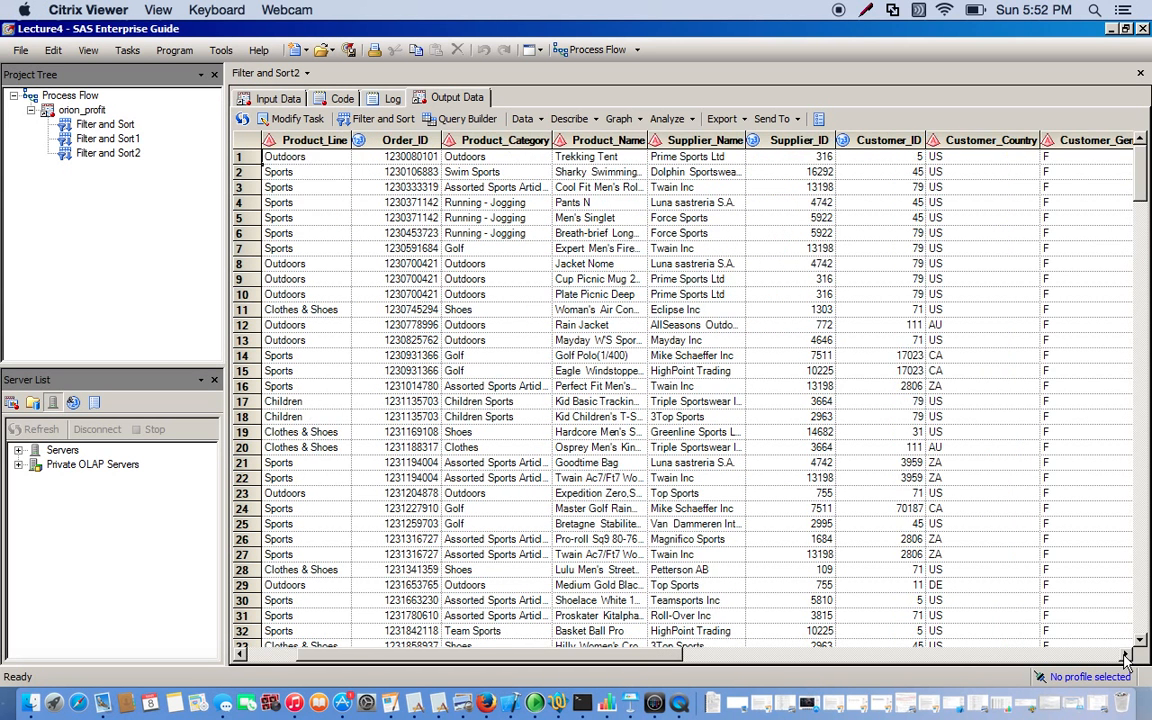
left_click(1125, 657)
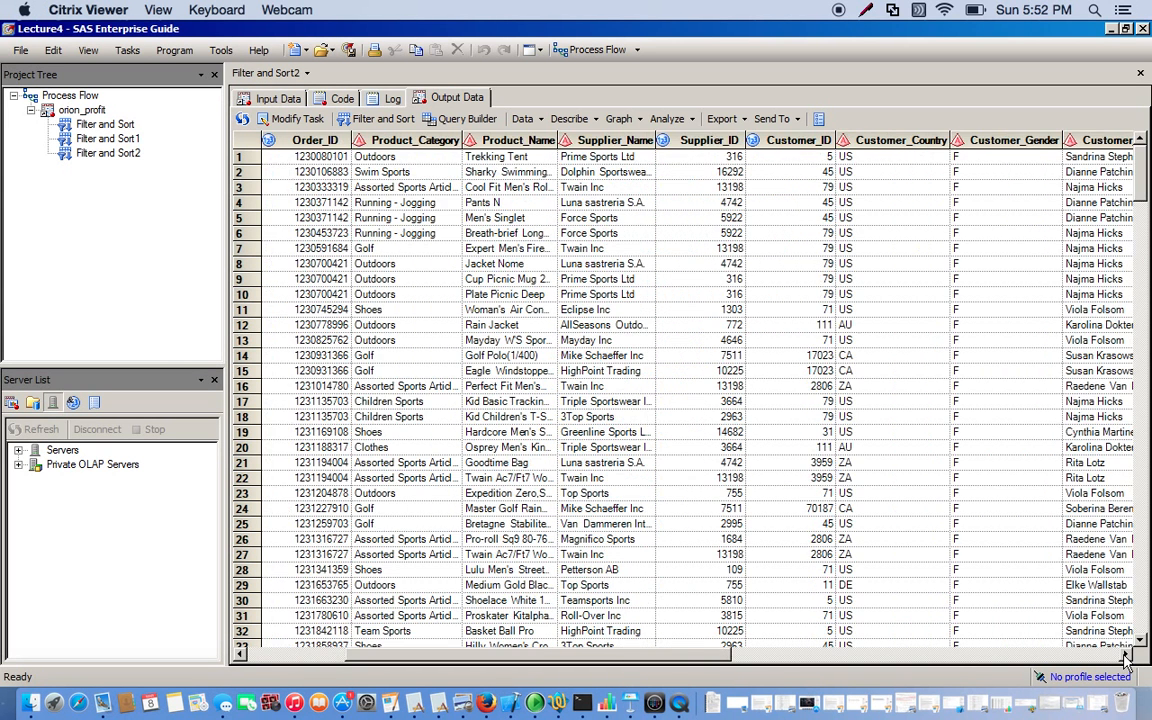
left_click(1004, 143)
scroll(1008, 249, "down", 20)
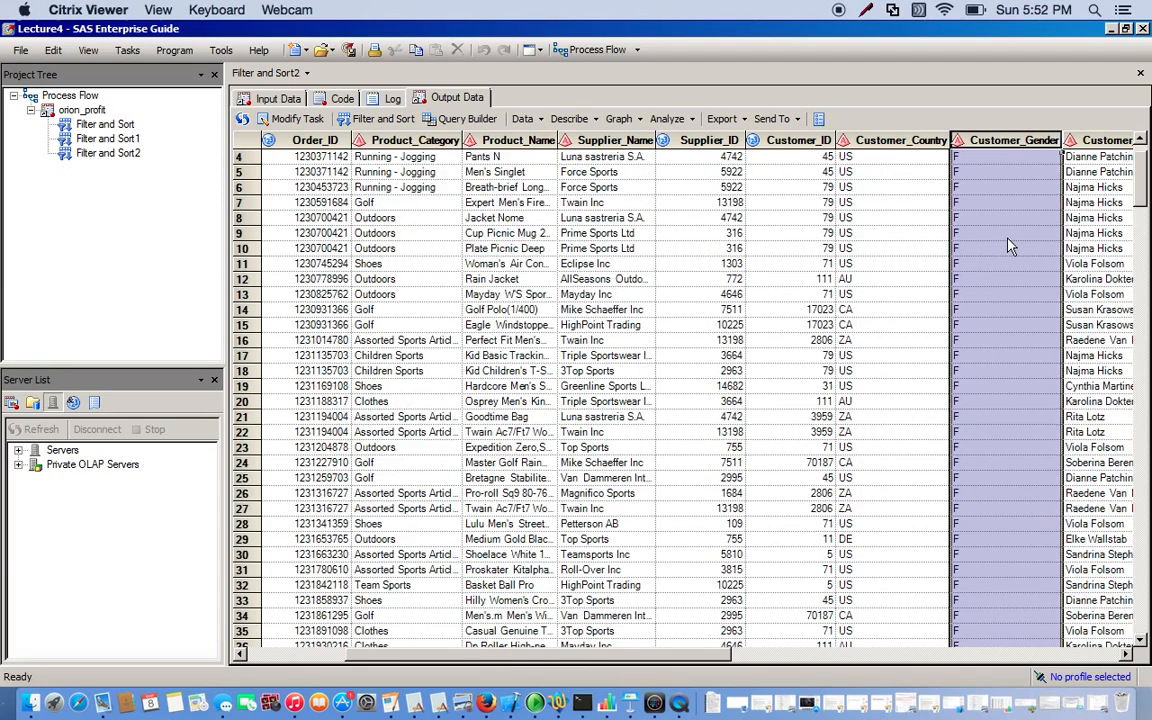
scroll(1008, 247, "down", 20)
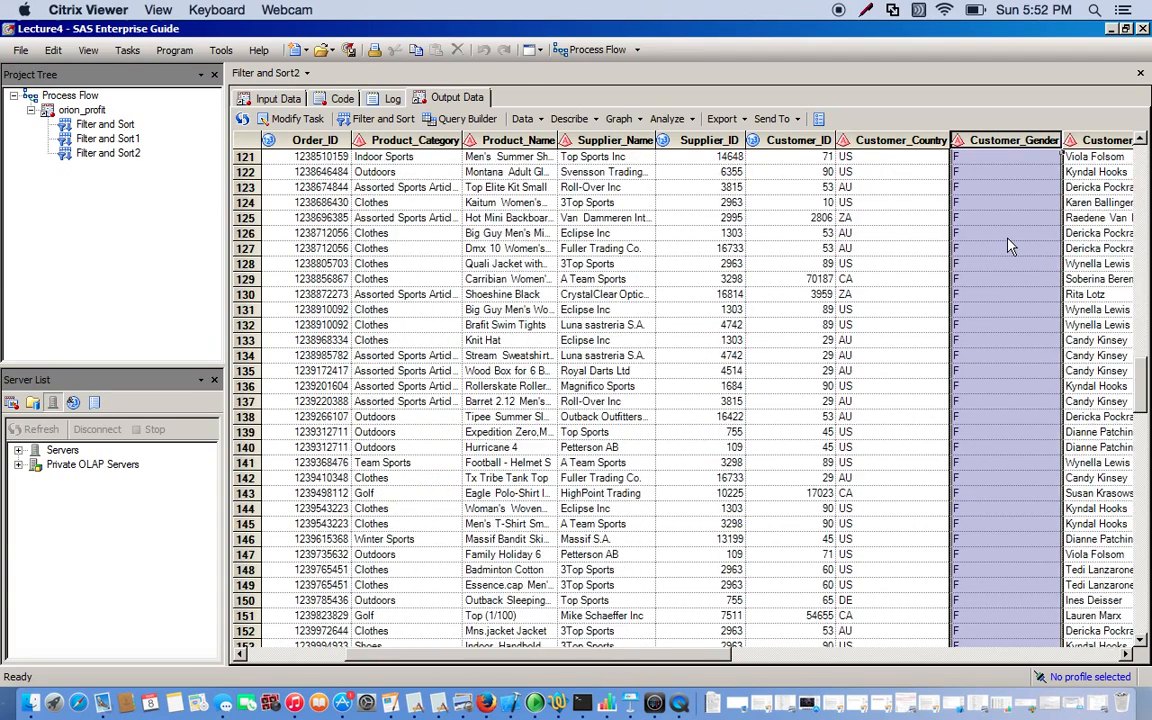
scroll(1010, 247, "down", 16)
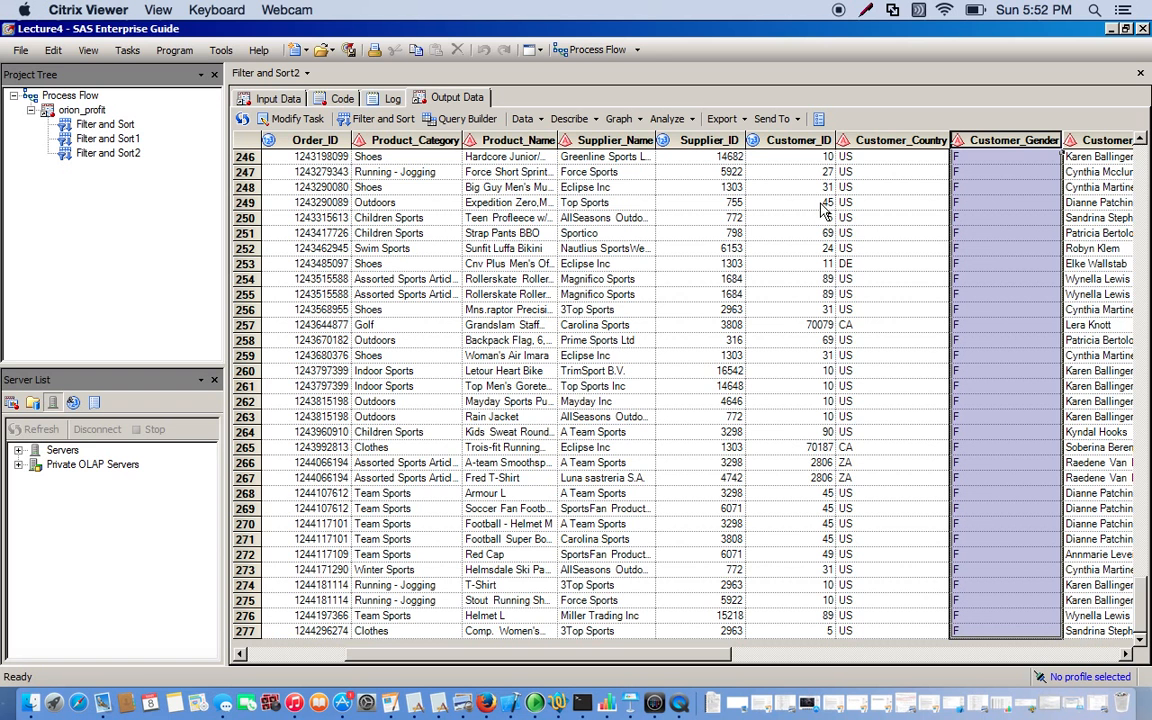
Step: Return to the orion_profit input data and start a fourth Filter and Sort with all variables included
left_click(279, 100)
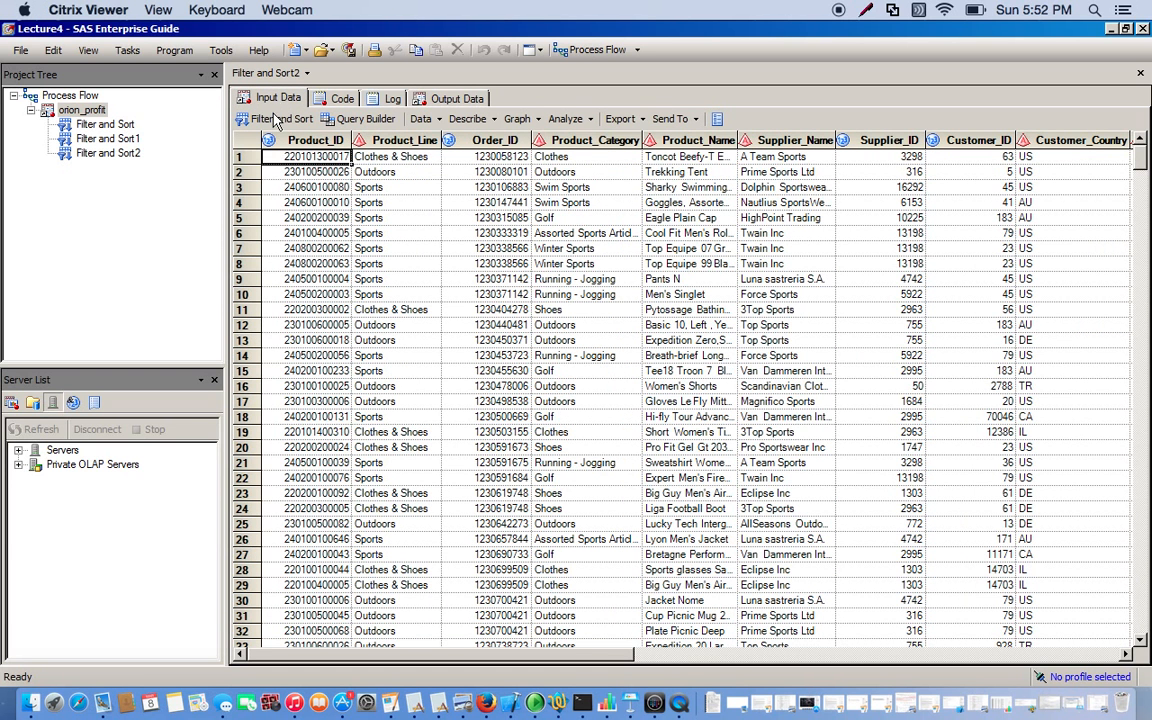
left_click(274, 122)
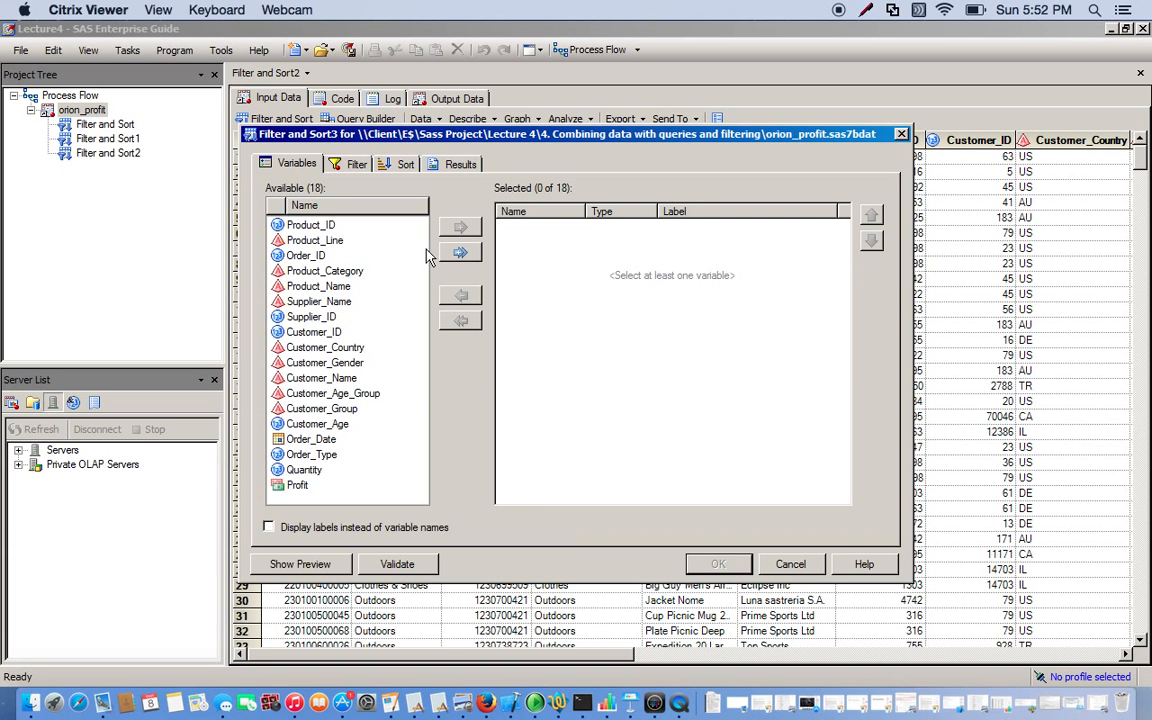
left_click(459, 253)
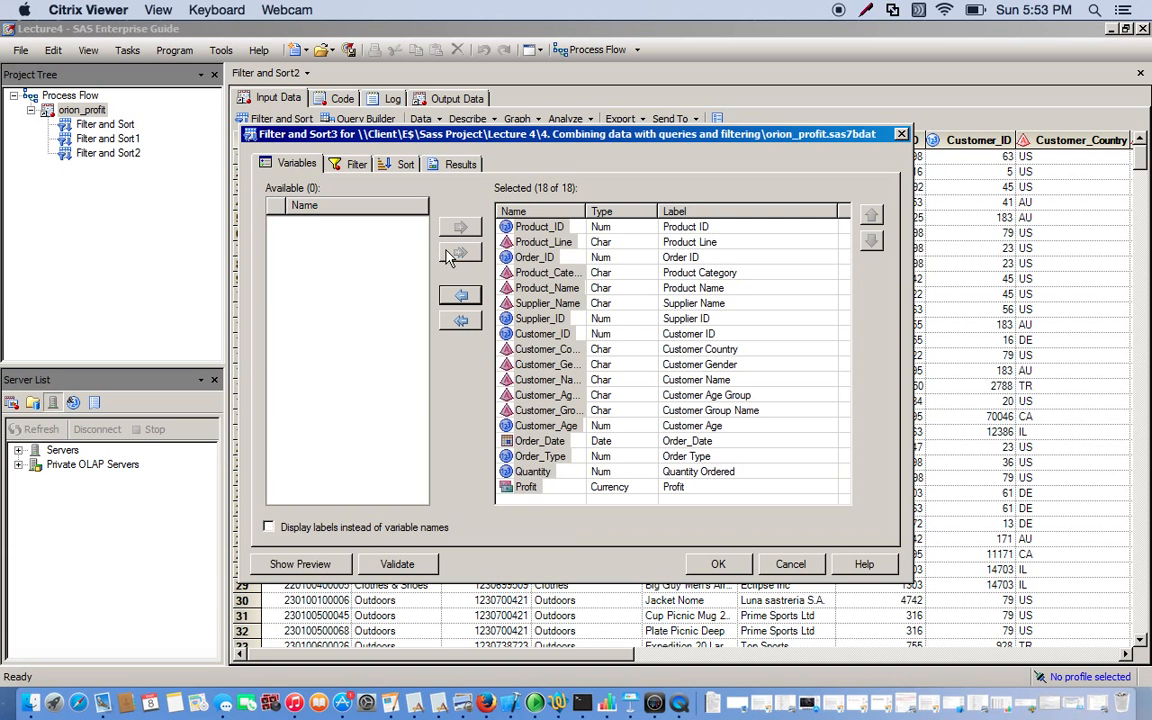
Step: Add a filter condition requiring Customer_Gender to be equal to M
left_click(352, 166)
left_click(385, 210)
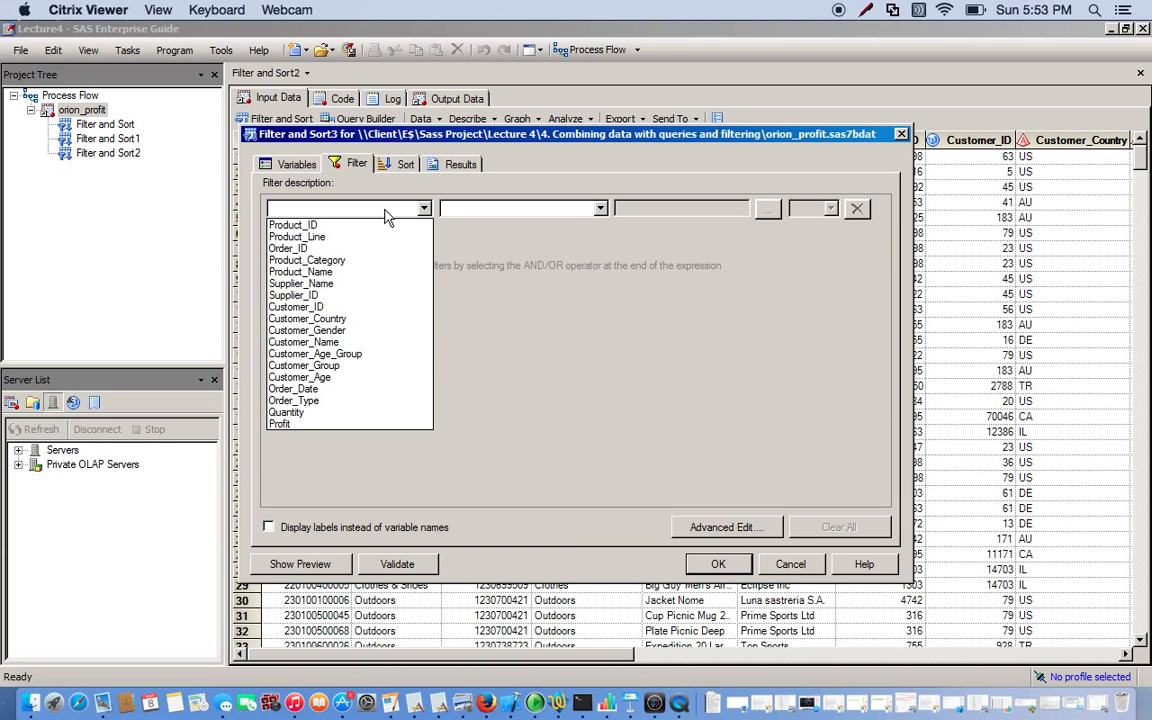
left_click(340, 331)
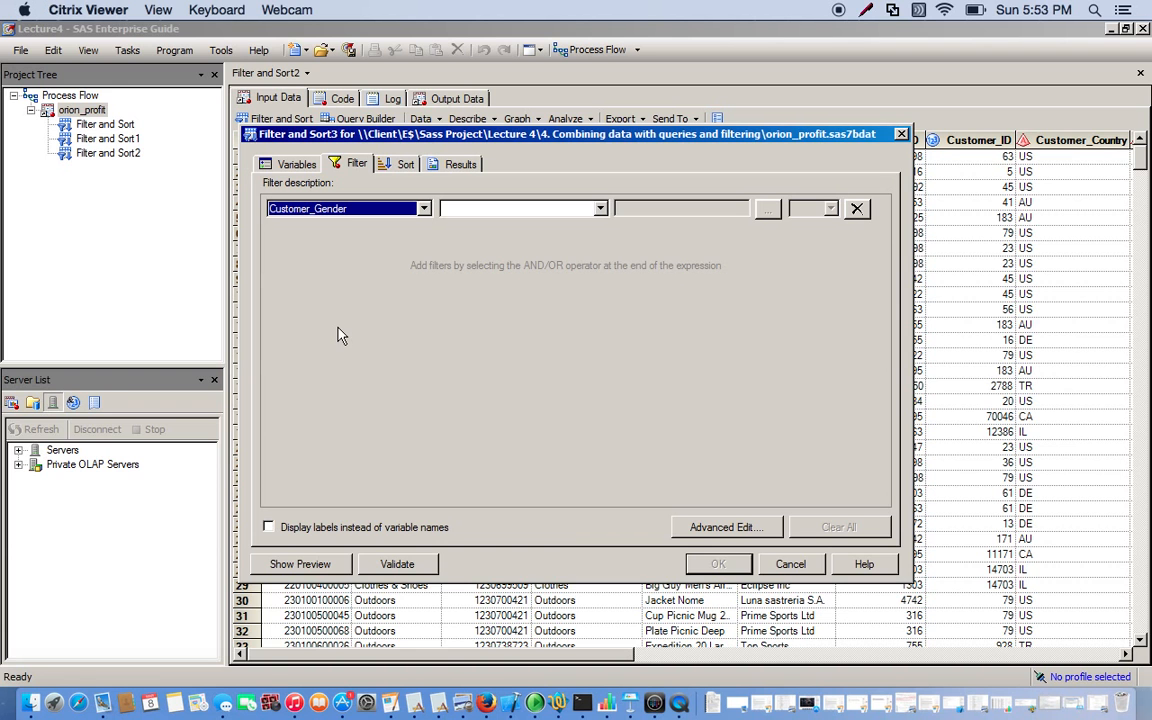
left_click(490, 208)
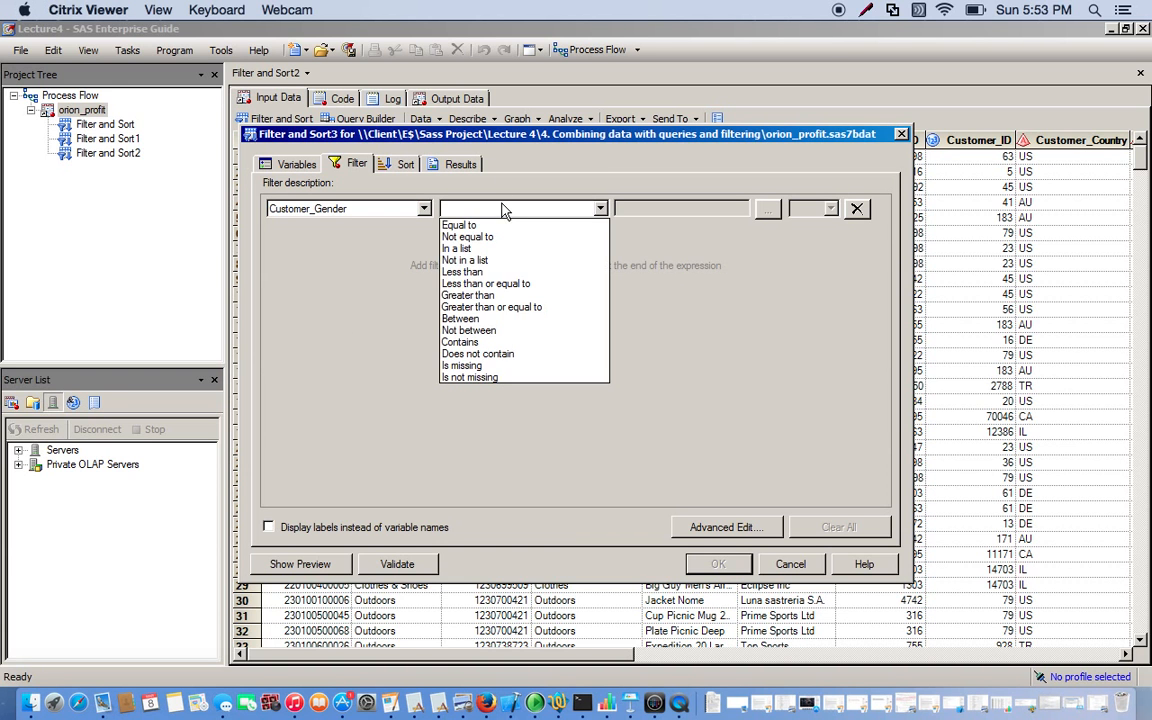
left_click(492, 228)
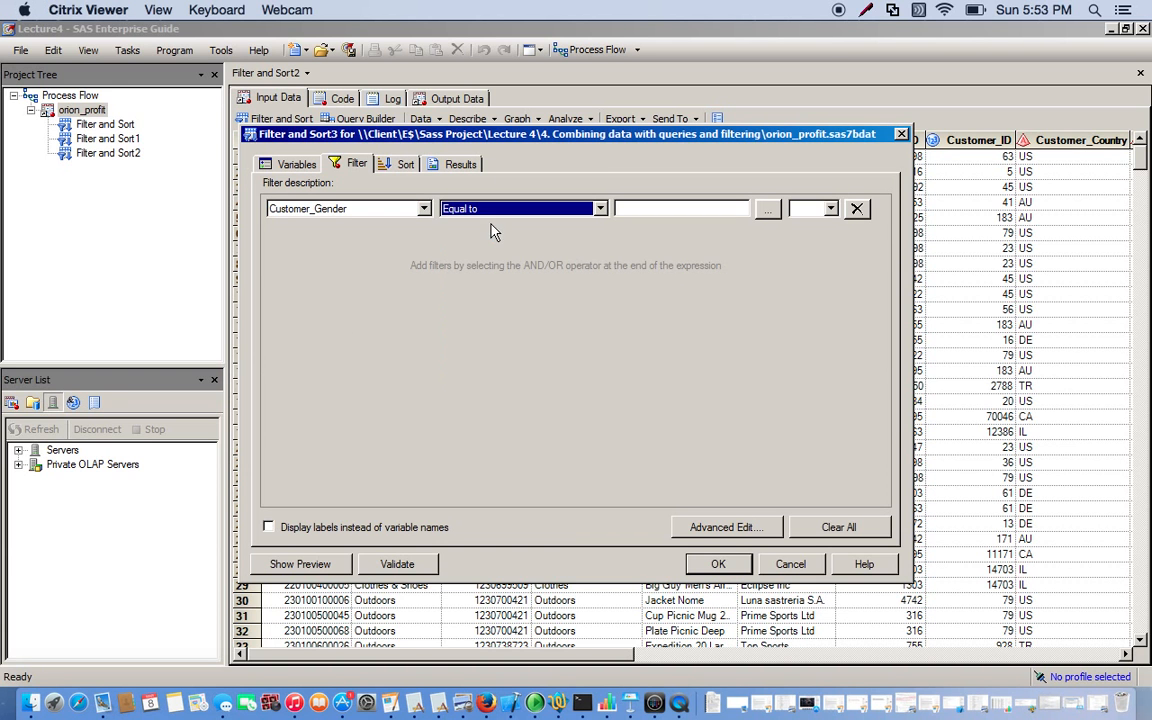
left_click(671, 209)
type("M")
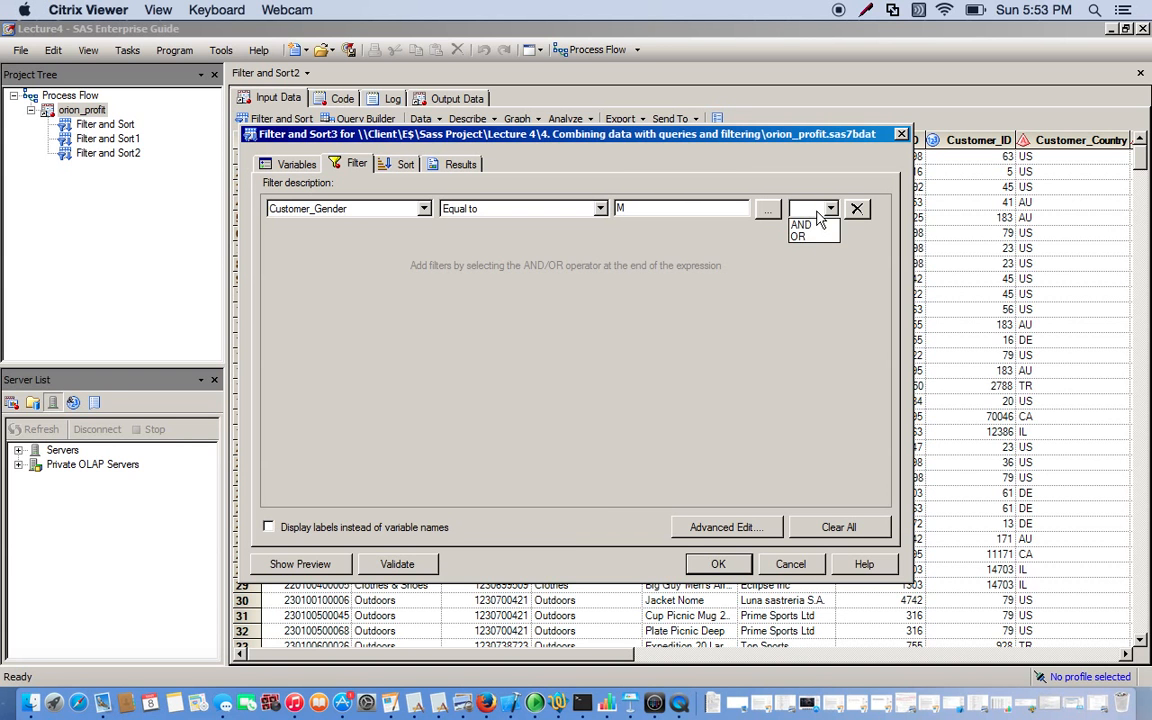
Step: Add a second condition joined with AND, requiring Customer_Age to be greater than or equal to 28
left_click(813, 208)
left_click(808, 229)
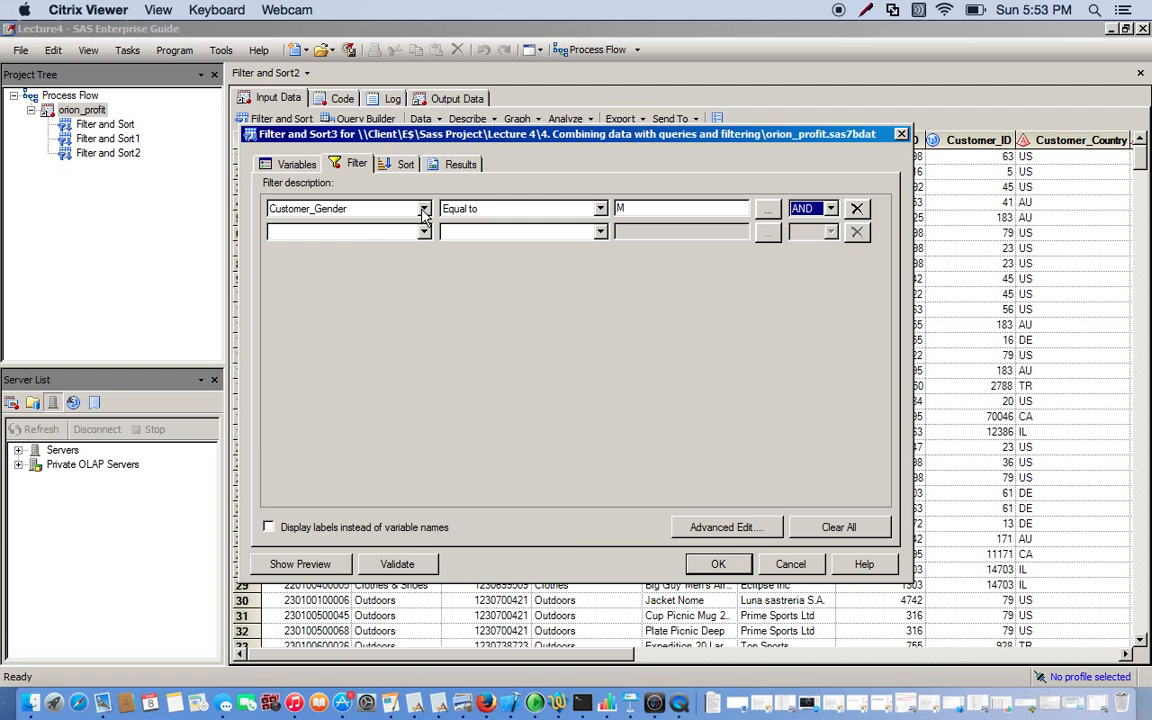
left_click(372, 233)
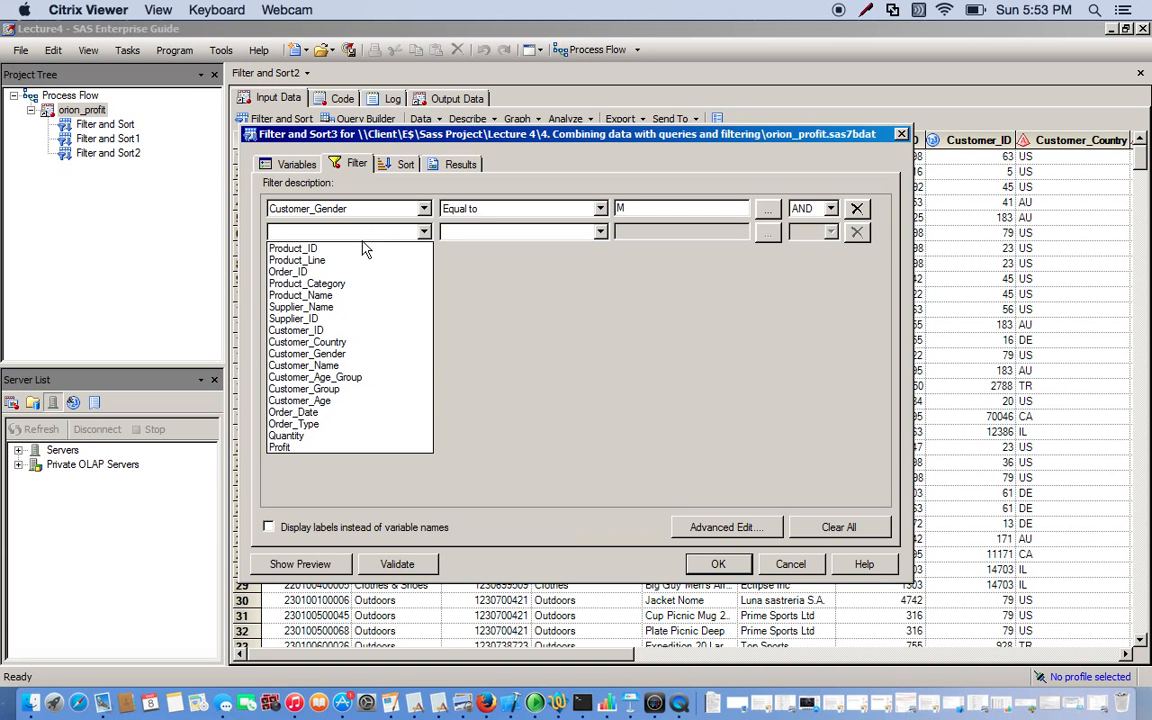
left_click(320, 402)
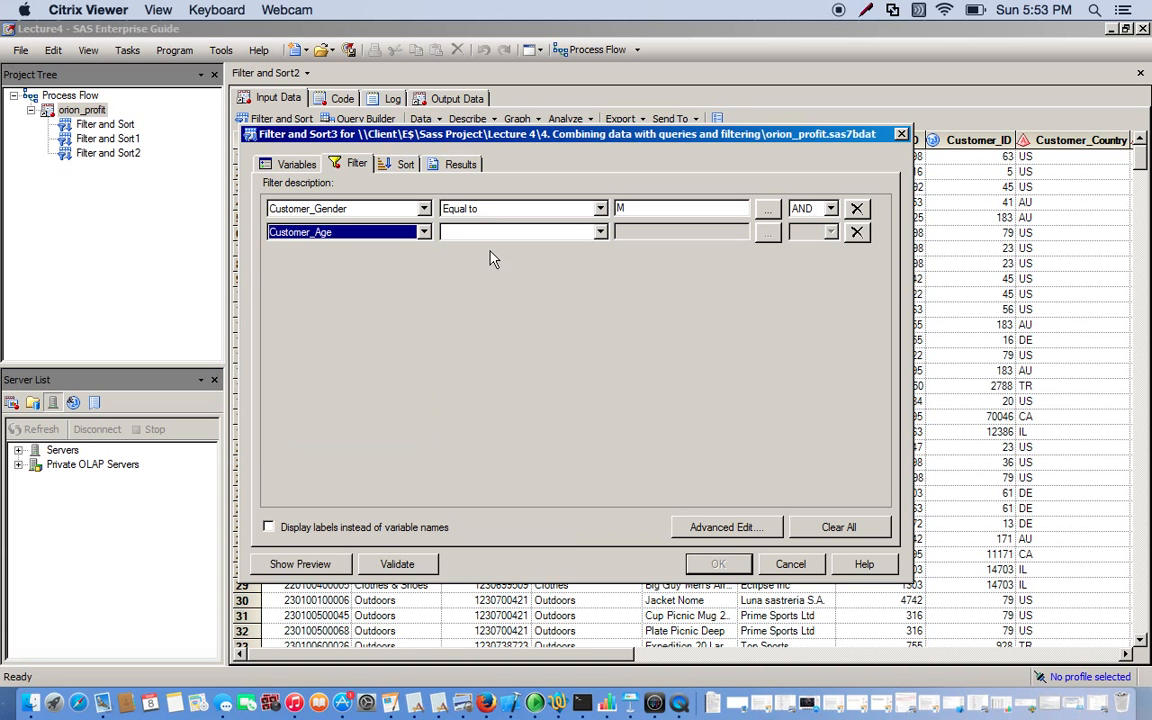
left_click(500, 232)
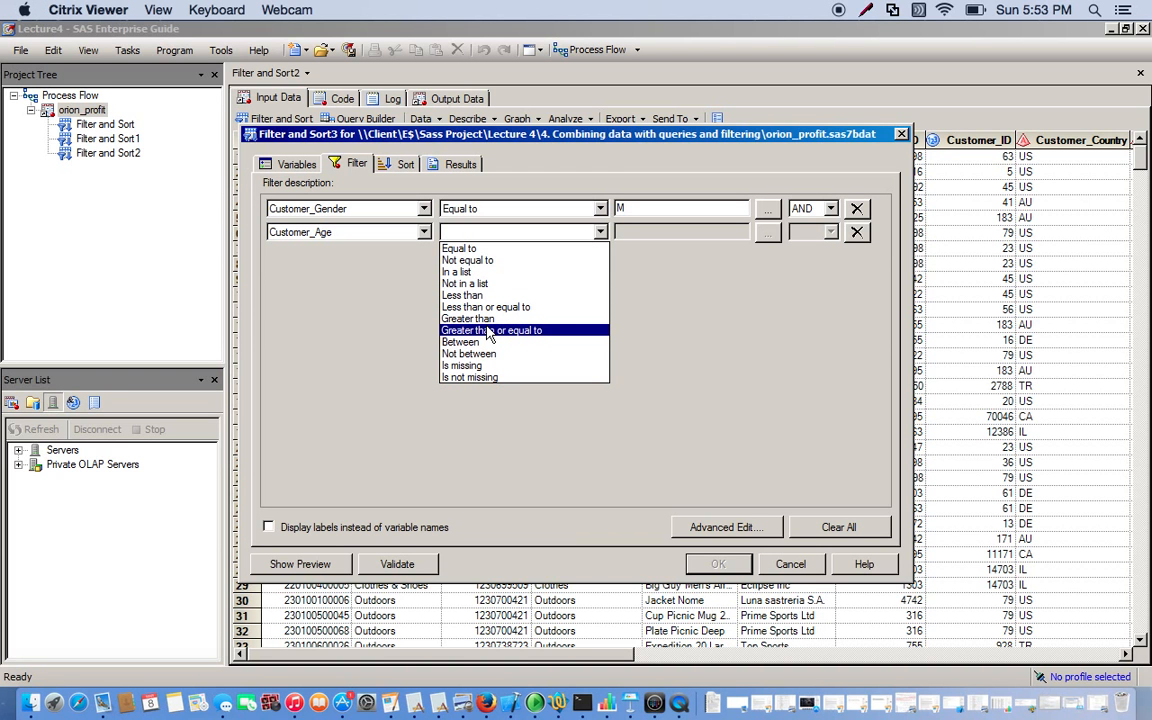
left_click(489, 331)
left_click(651, 234)
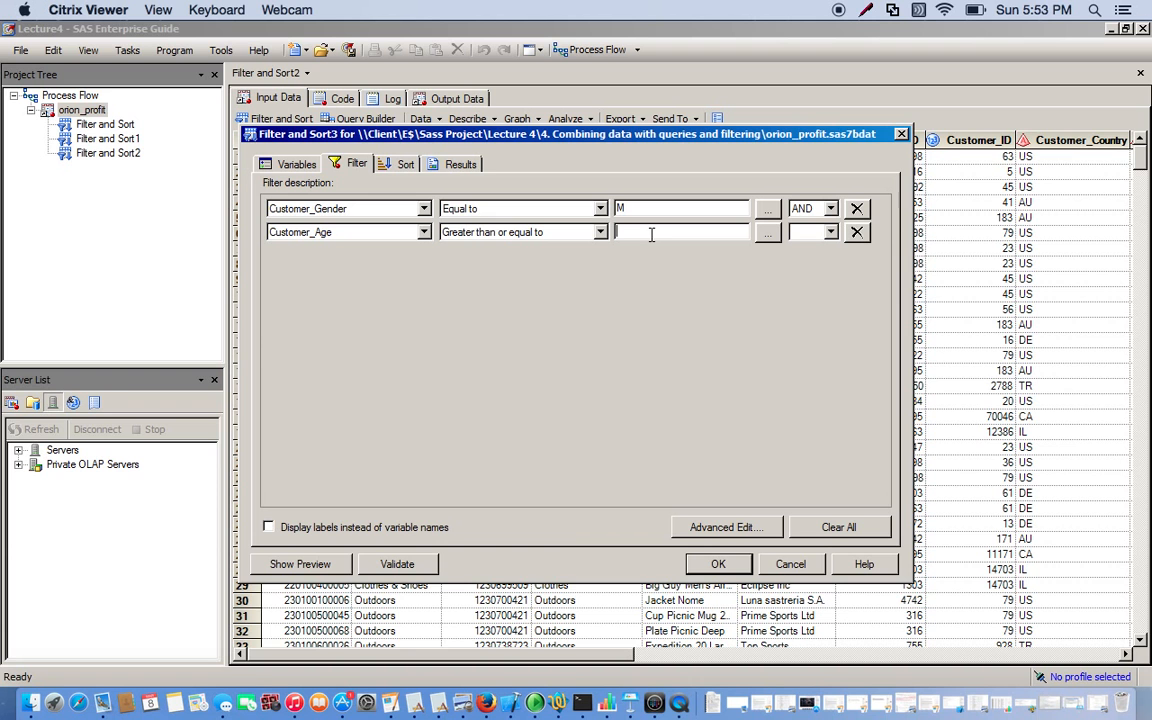
type("28")
Step: Add a third condition joined with AND, requiring Customer_Age to be less than or equal to 38
left_click(830, 232)
left_click(810, 247)
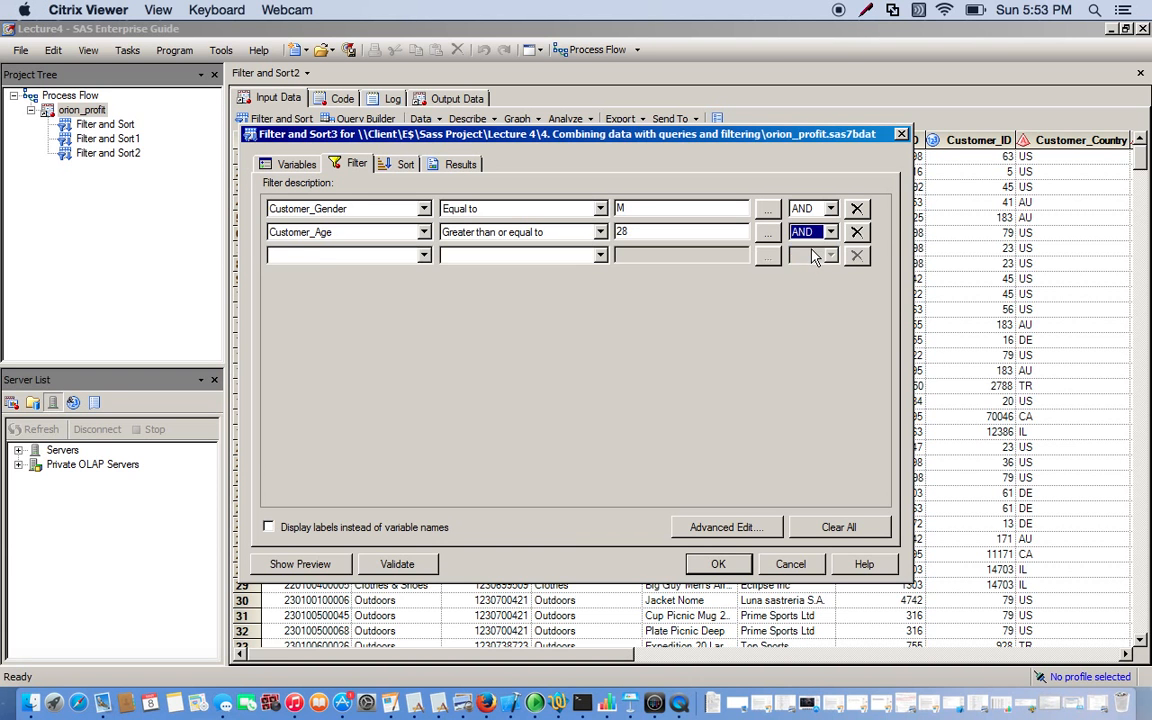
left_click(320, 254)
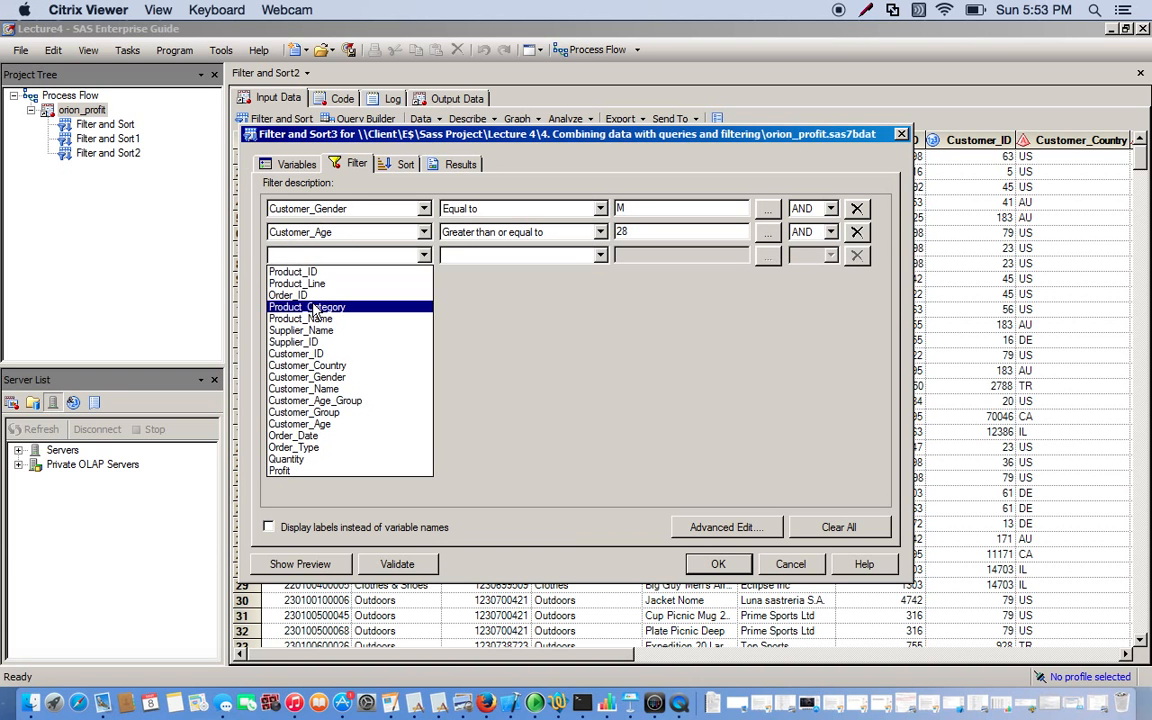
left_click(312, 423)
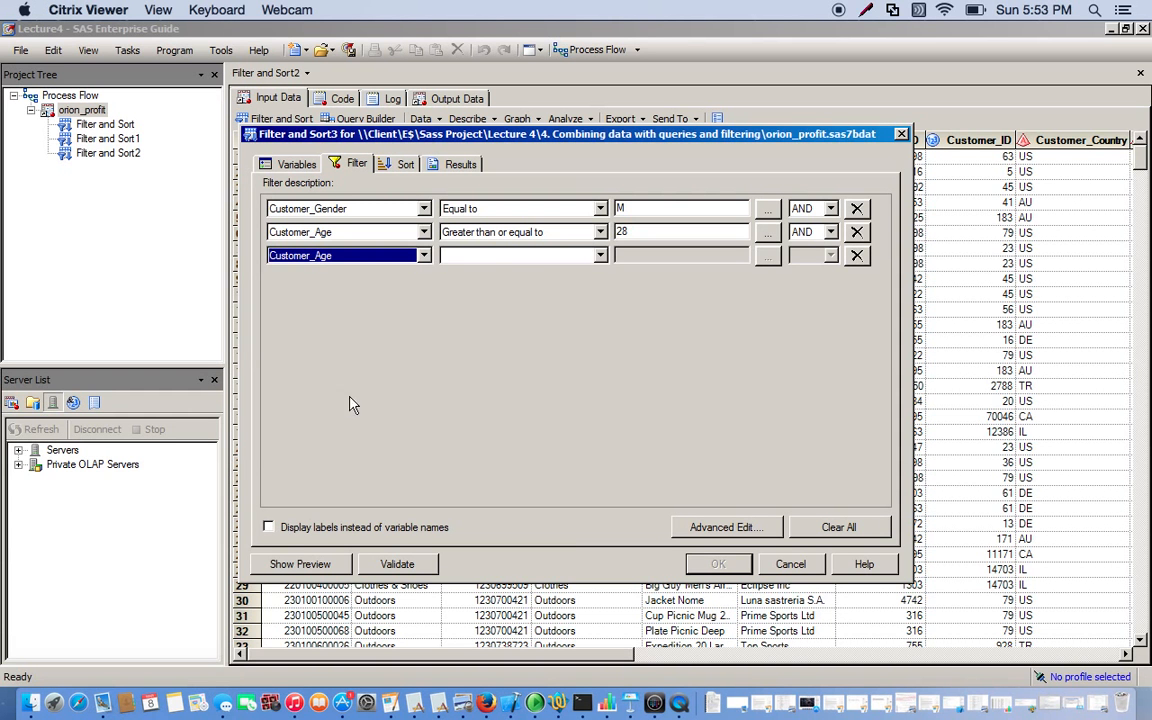
left_click(520, 256)
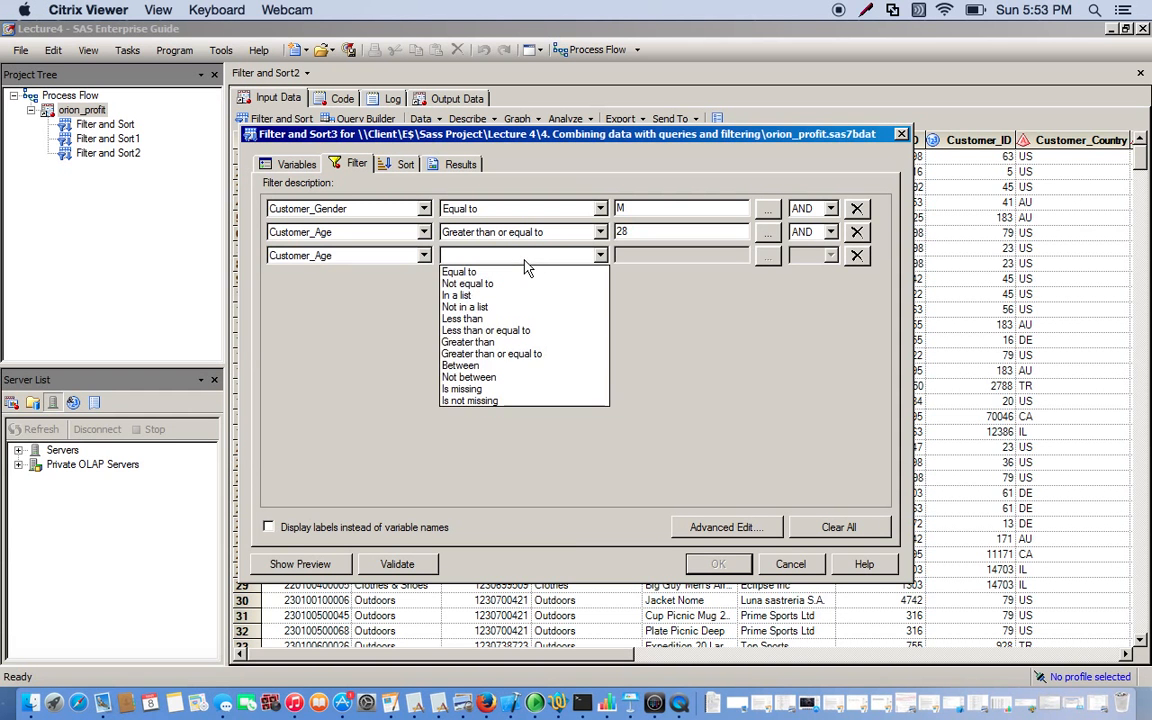
left_click(482, 330)
left_click(668, 256)
type("38")
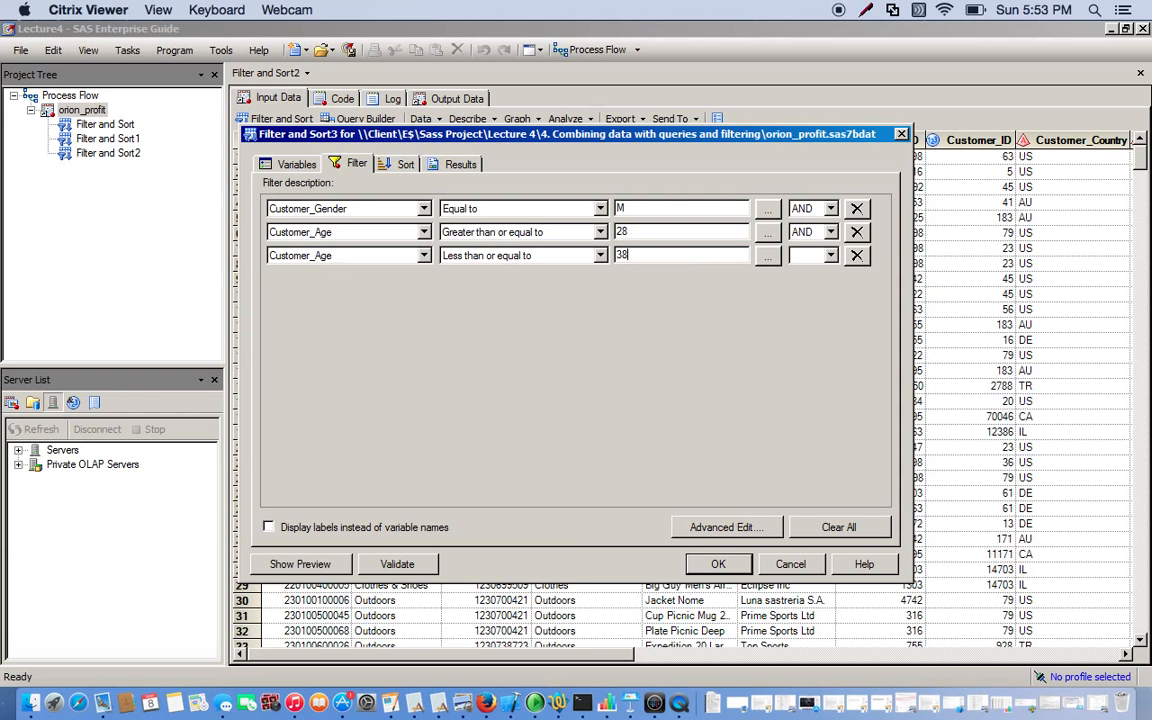
Step: Run the three-condition filter and check the Customer_Gender column in the output data
left_click(718, 565)
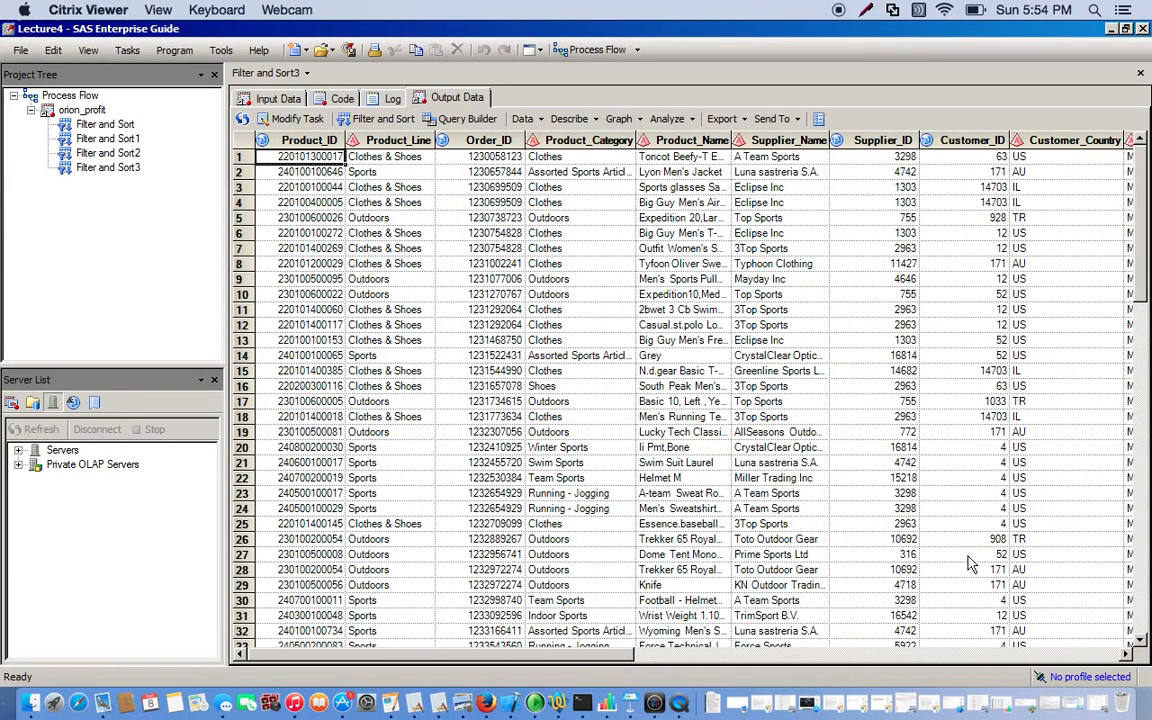
left_click(1125, 655)
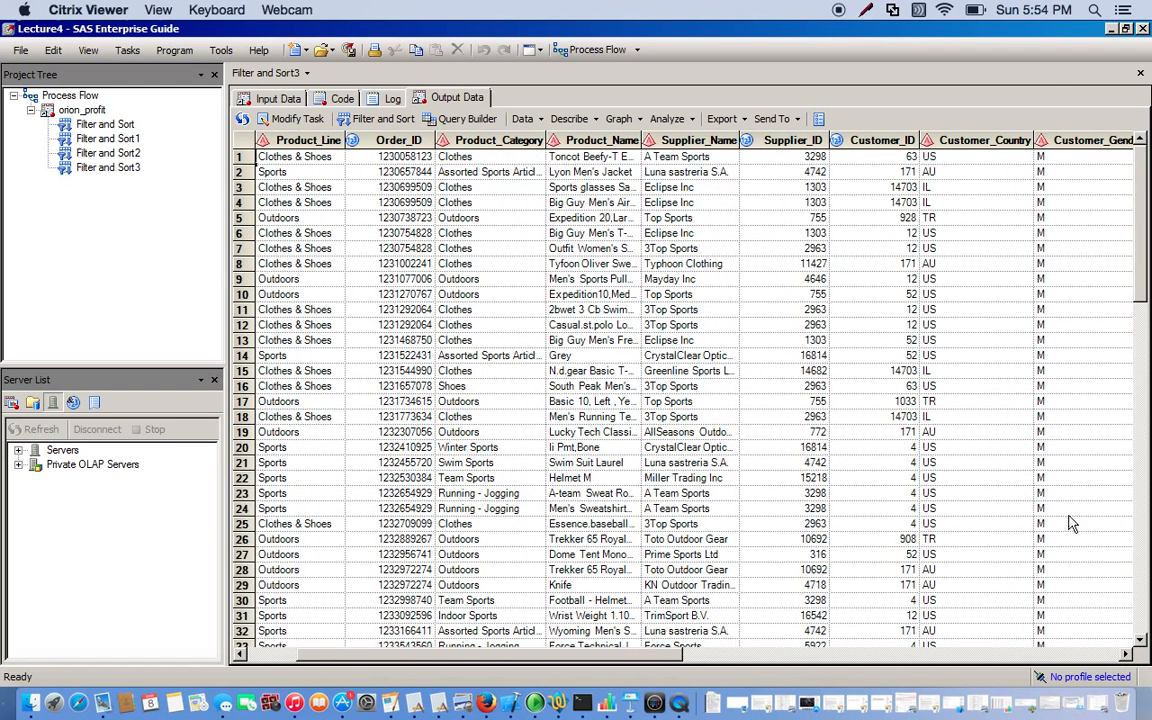
scroll(1012, 592, "right", 1)
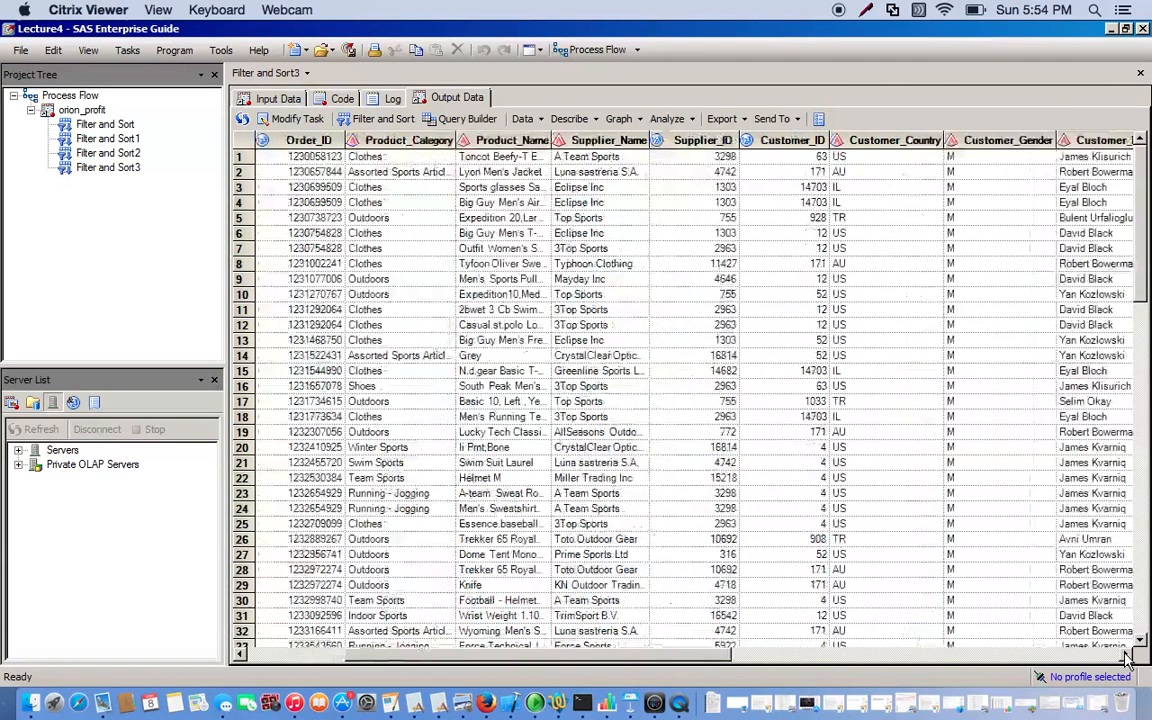
left_click(968, 139)
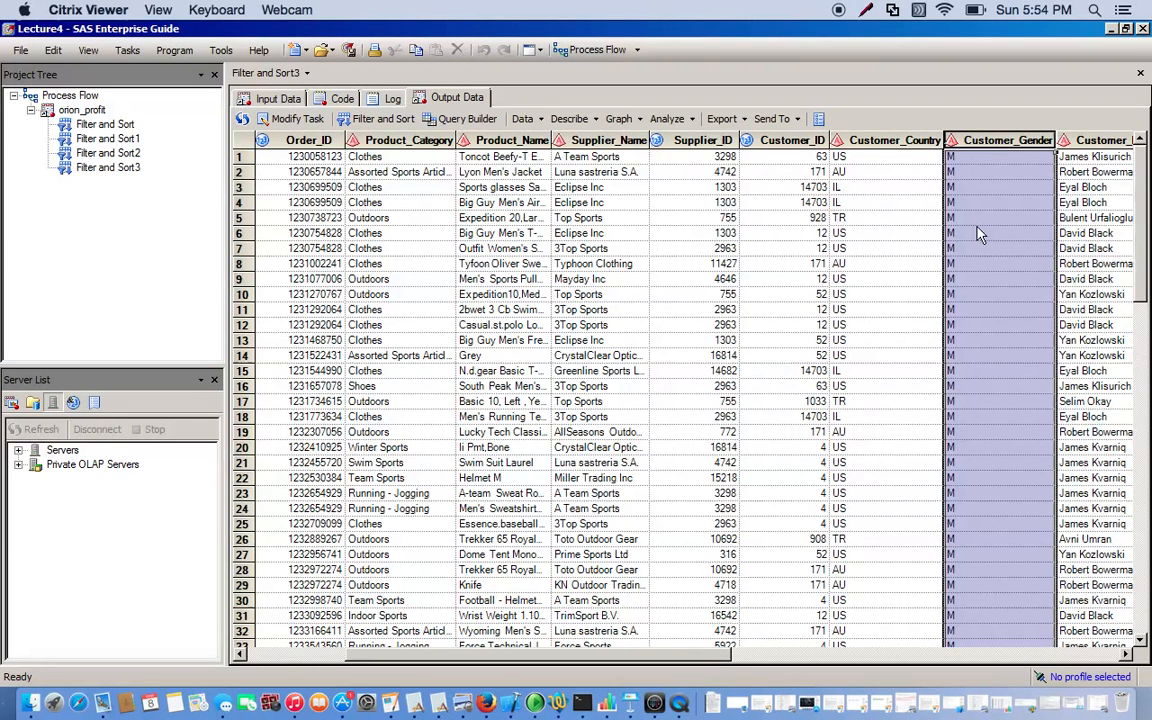
scroll(979, 233, "down", 20)
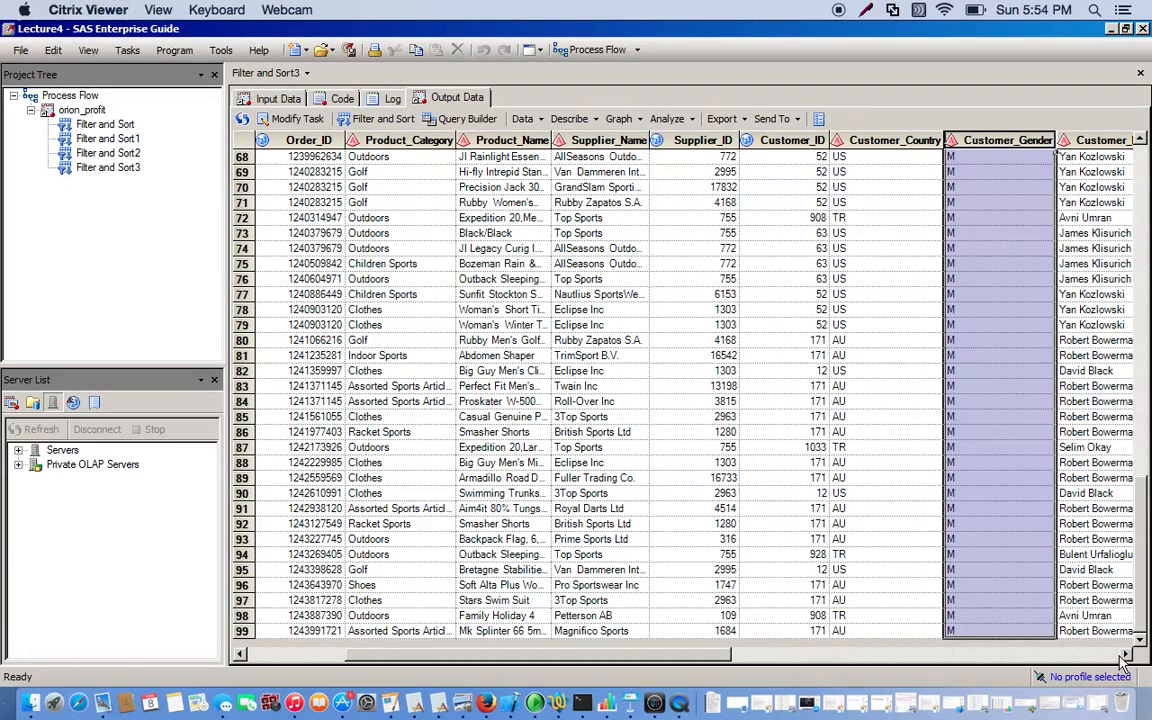
Step: Examine the Customer_Age values across all rows of the filtered output
scroll(1122, 664, "right", 5)
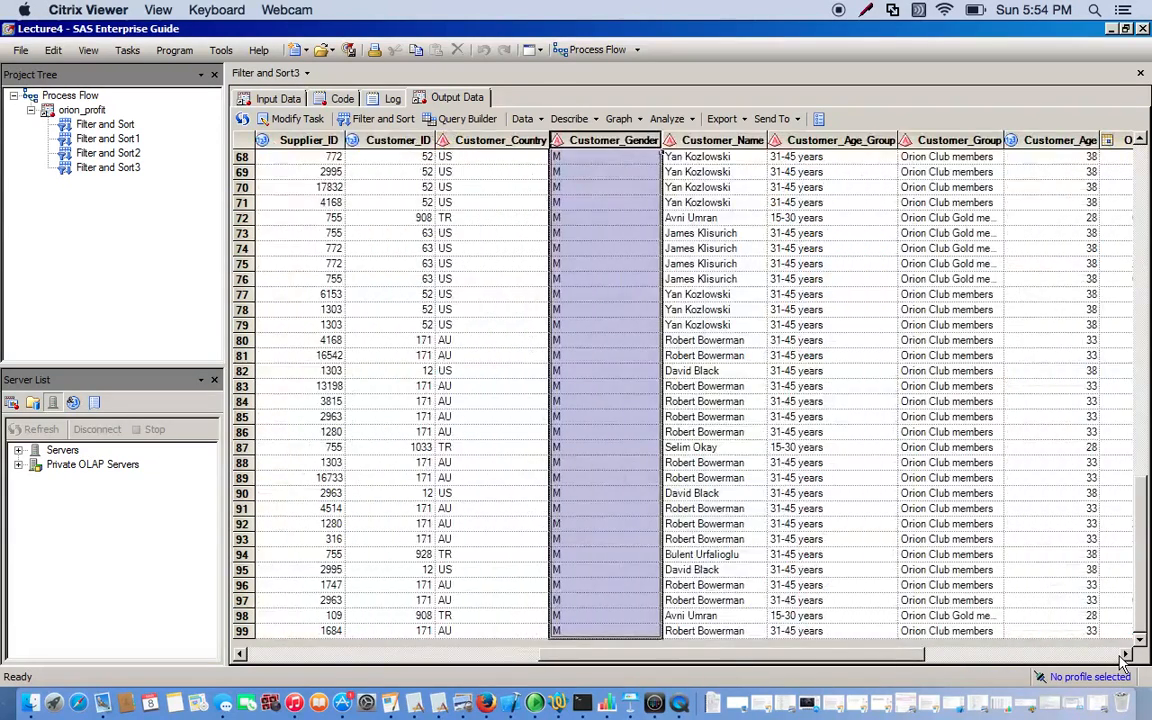
scroll(1122, 664, "right", 1)
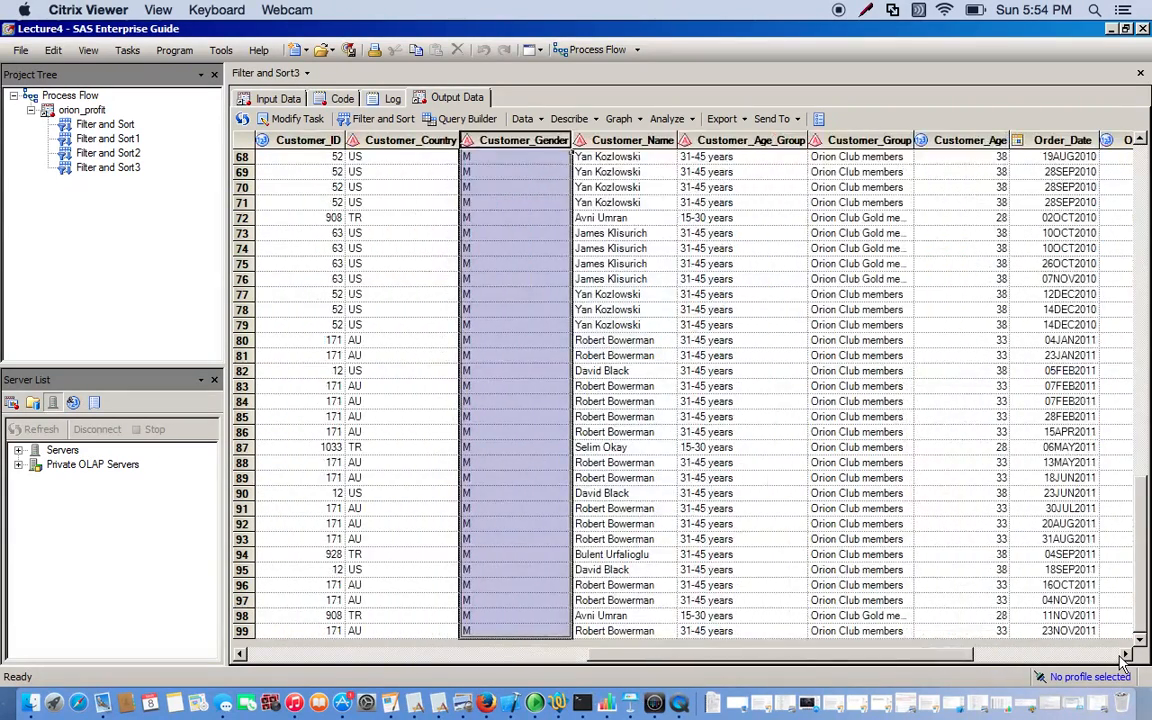
left_click(966, 139)
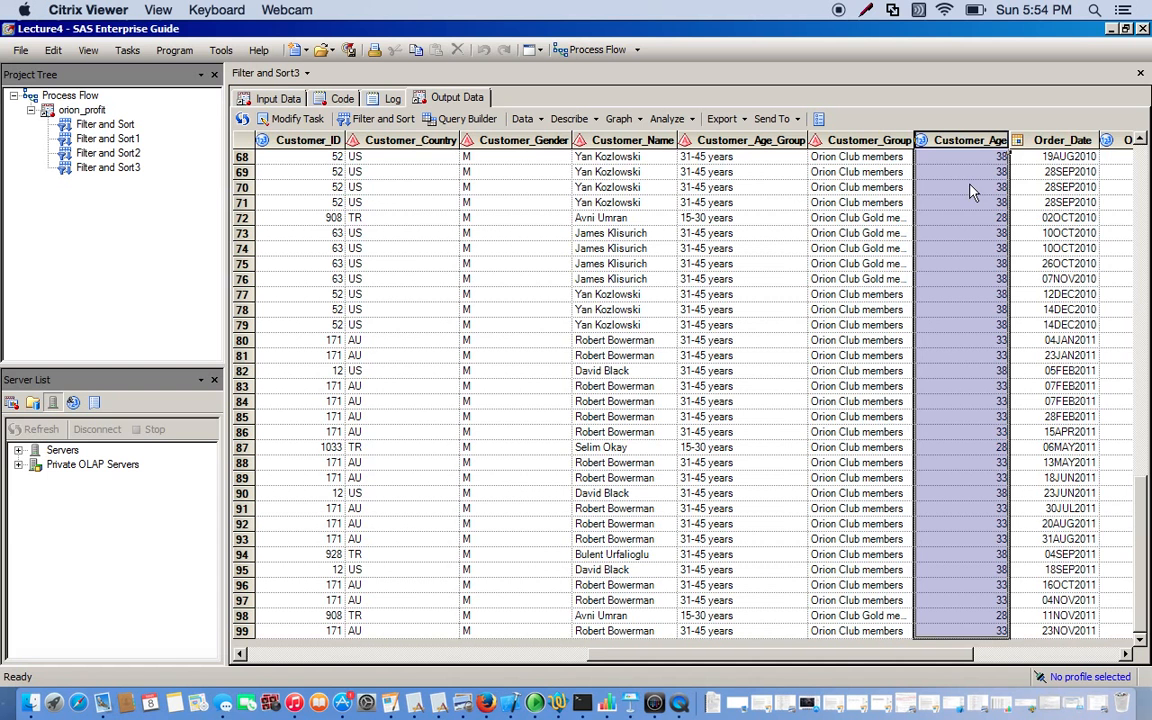
scroll(972, 192, "up", 11)
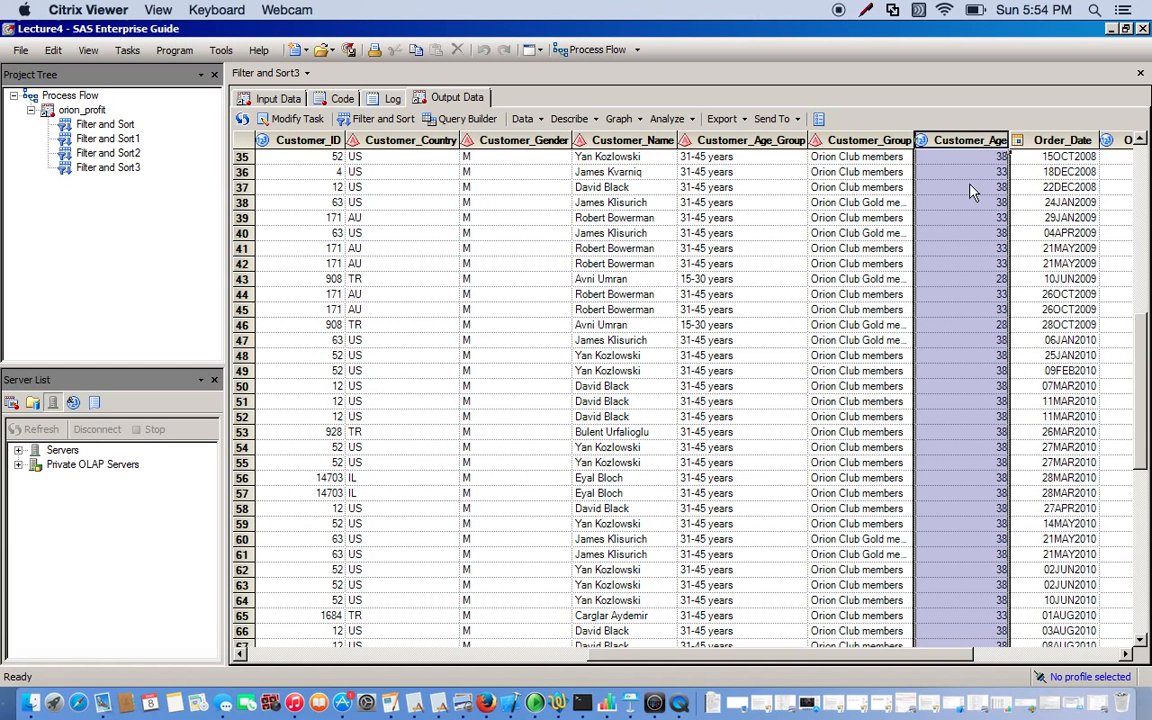
scroll(972, 192, "up", 11)
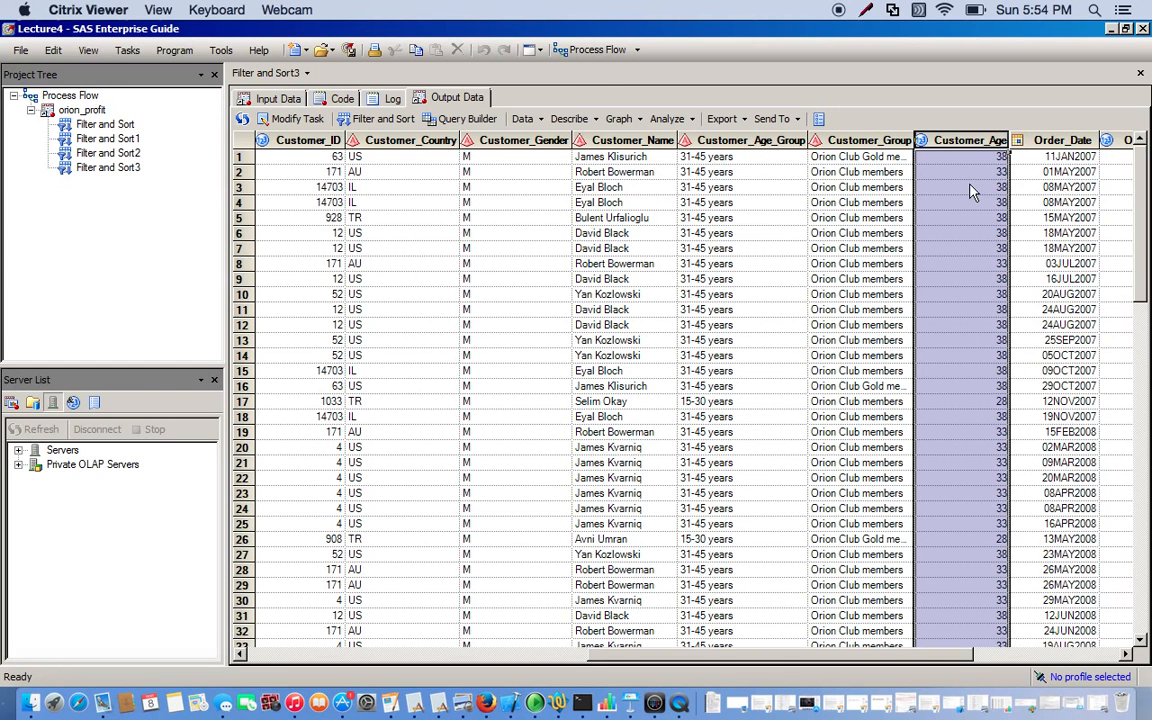
left_click(1138, 230)
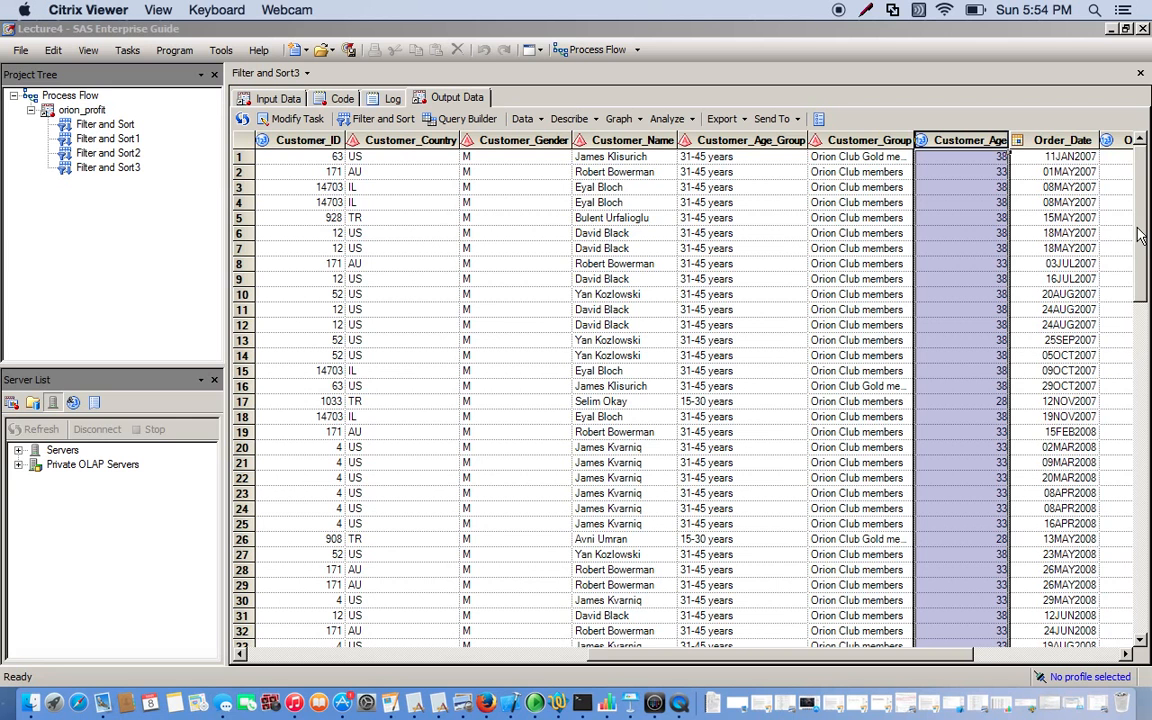
left_click_drag(1140, 233, 1138, 603)
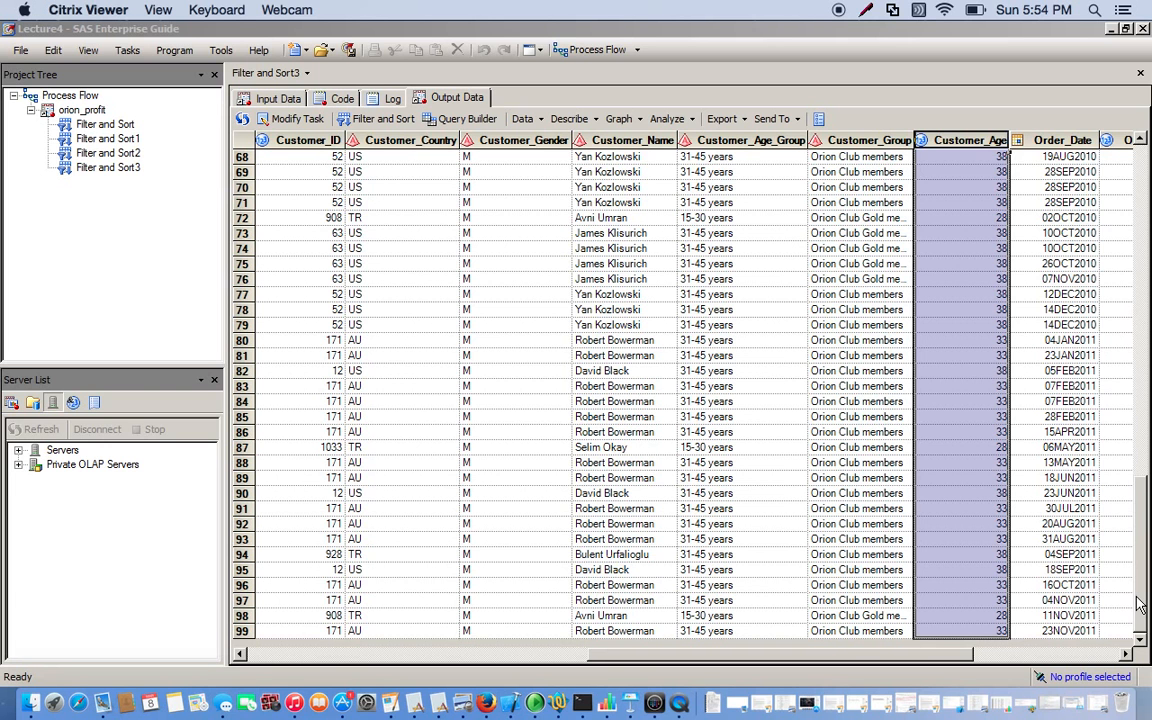
left_click_drag(1146, 557, 1146, 204)
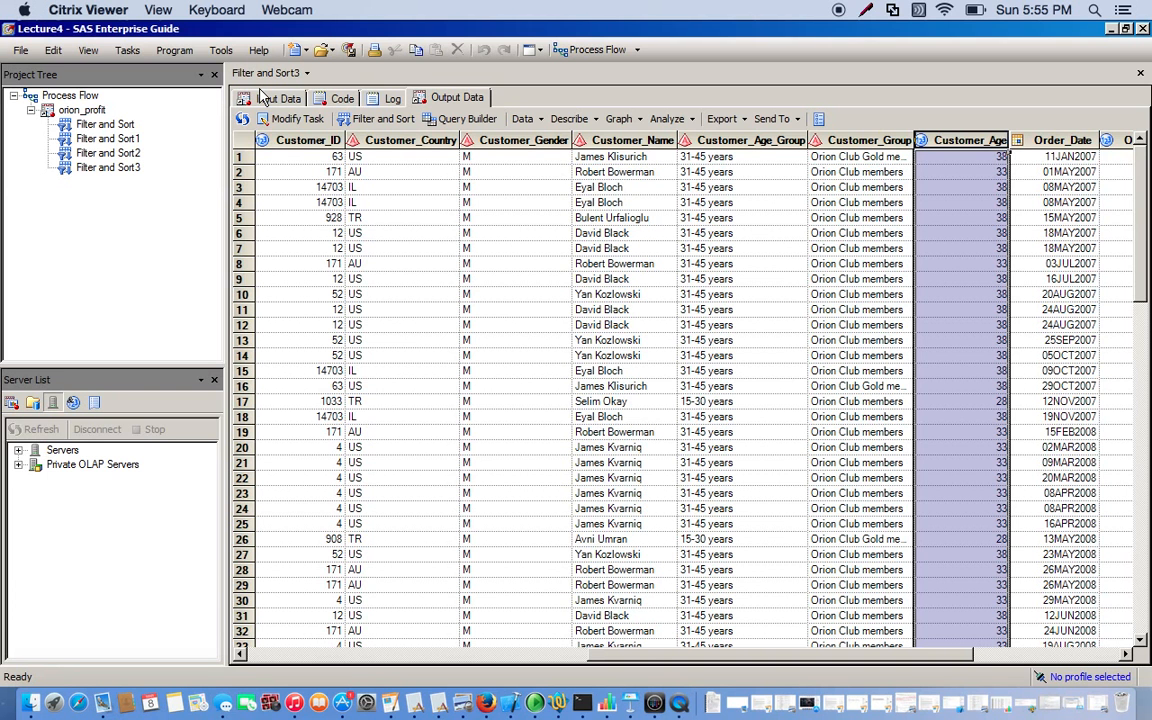
Step: Return to the orion_profit input data and start a fifth Filter and Sort with all variables included
left_click(265, 97)
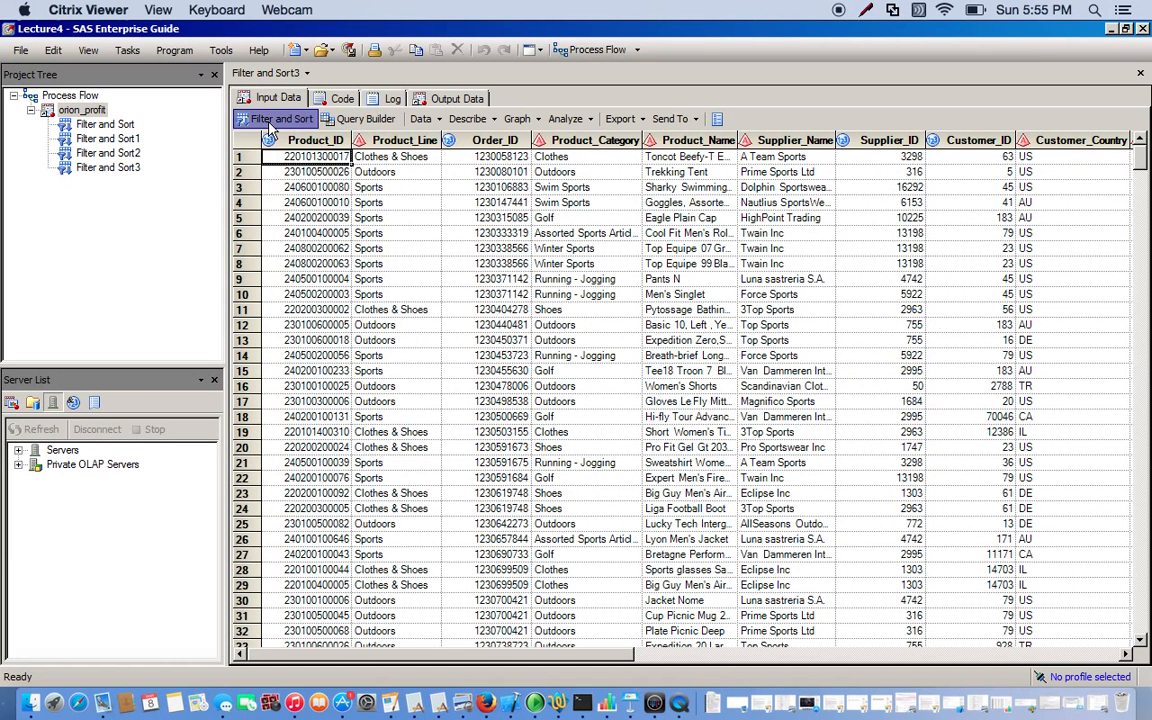
left_click(269, 122)
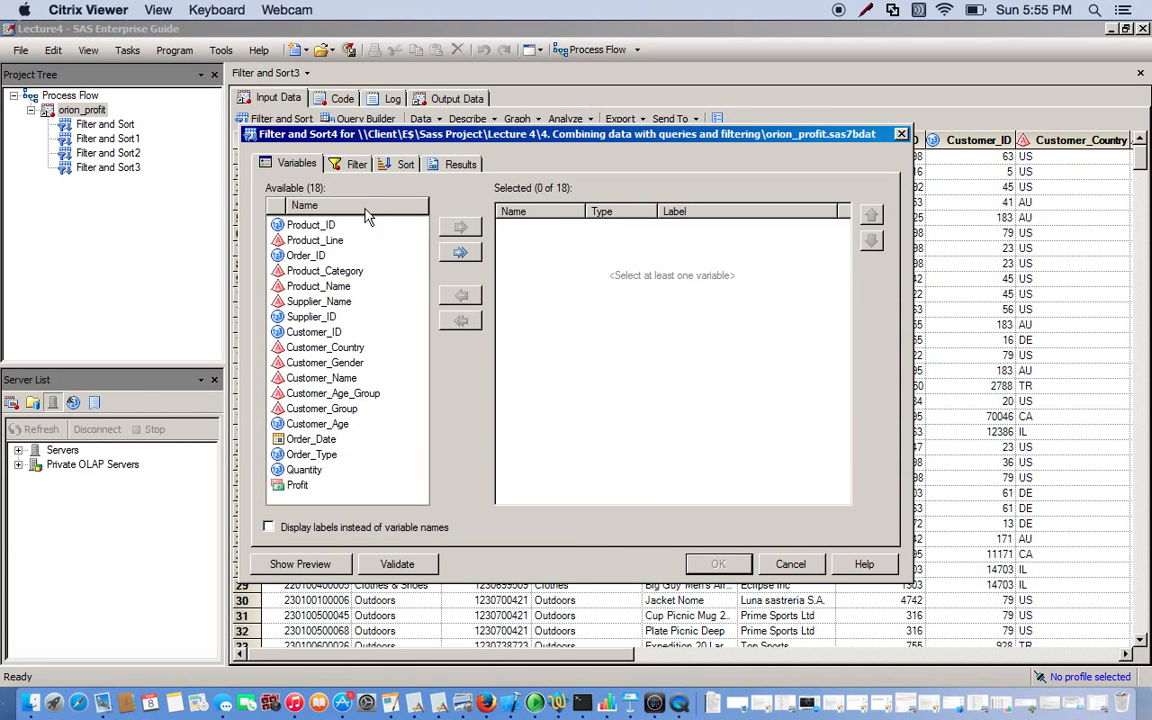
left_click(459, 253)
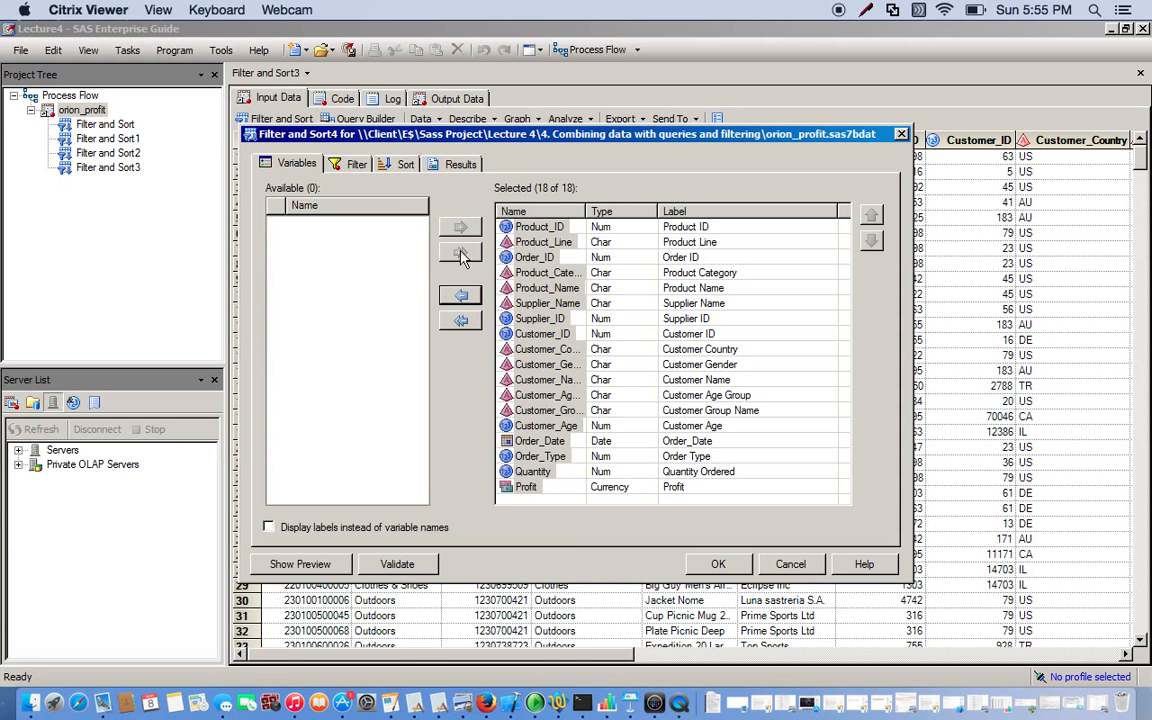
Step: Add a filter condition on Customer_Age_Group using the In a list operator
left_click(343, 165)
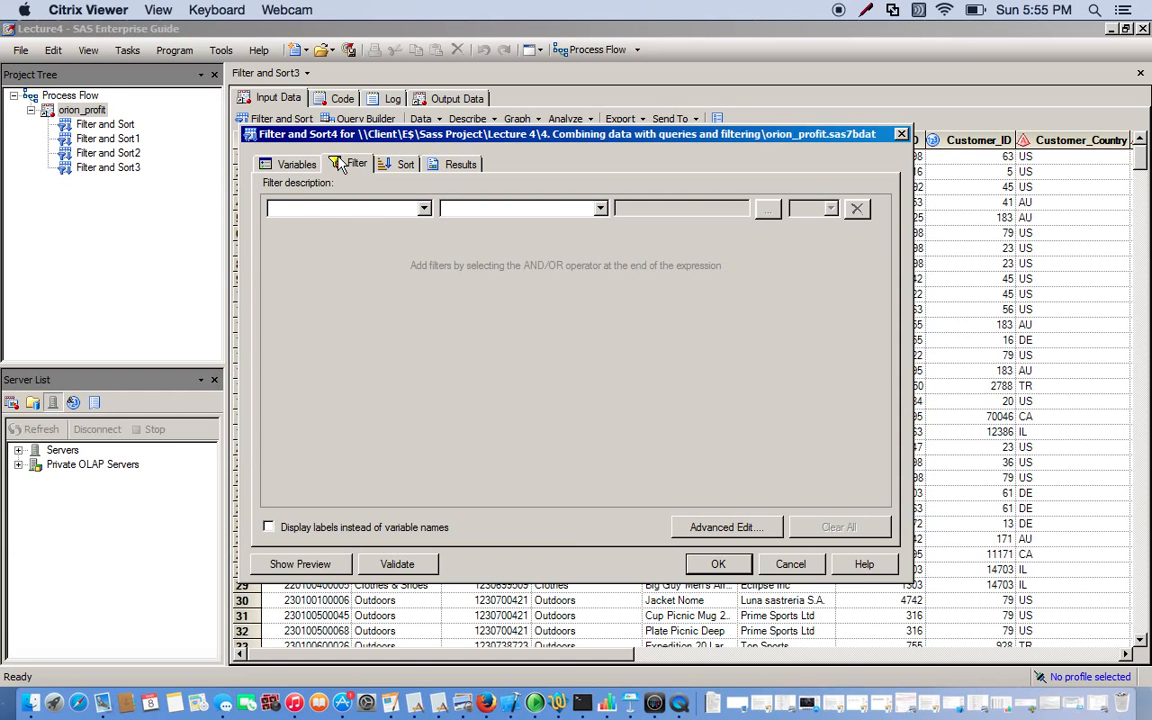
left_click(335, 209)
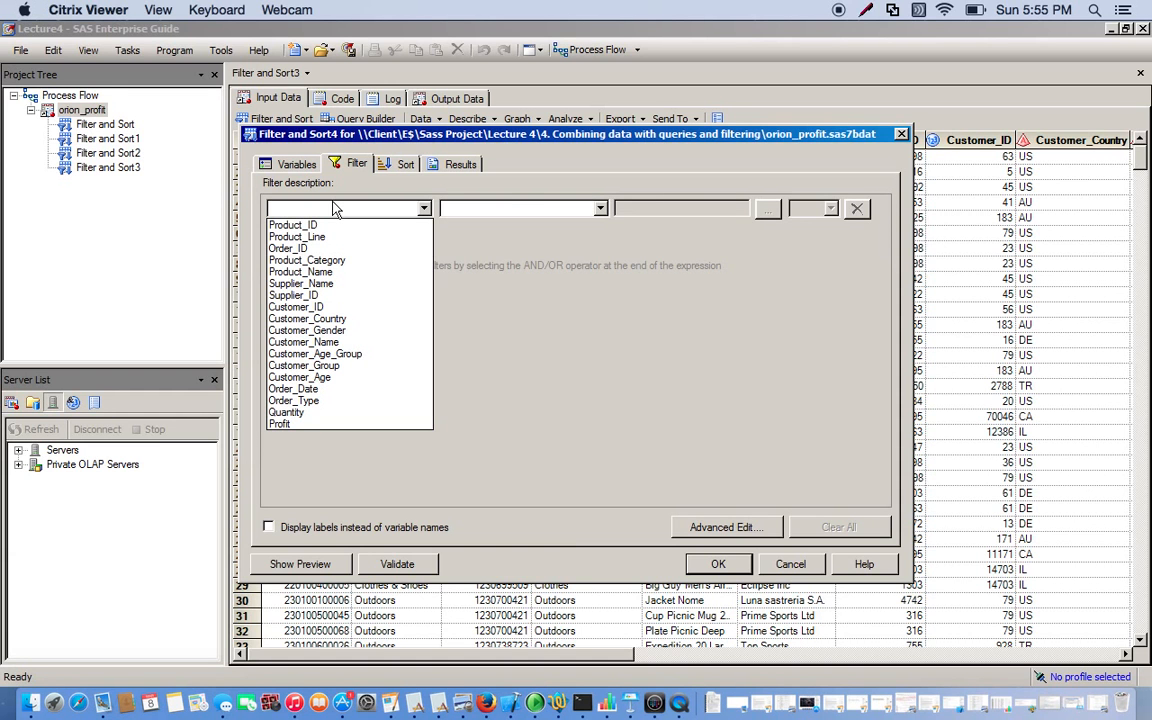
left_click(318, 354)
left_click(463, 210)
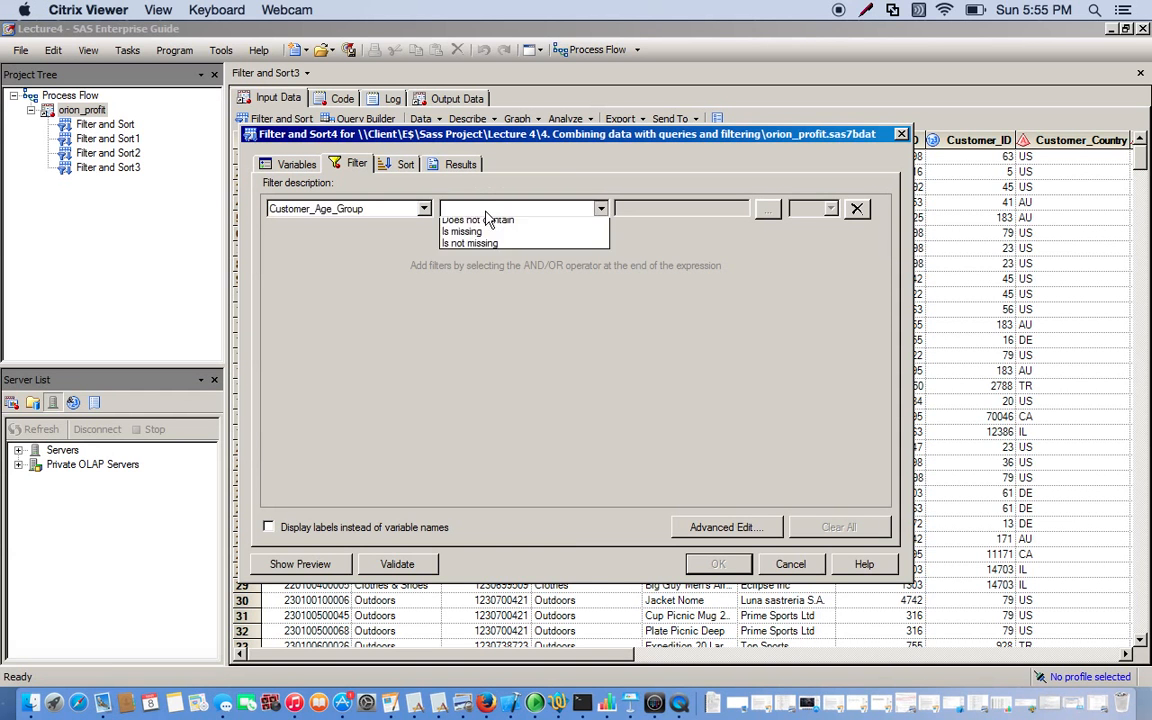
left_click(465, 248)
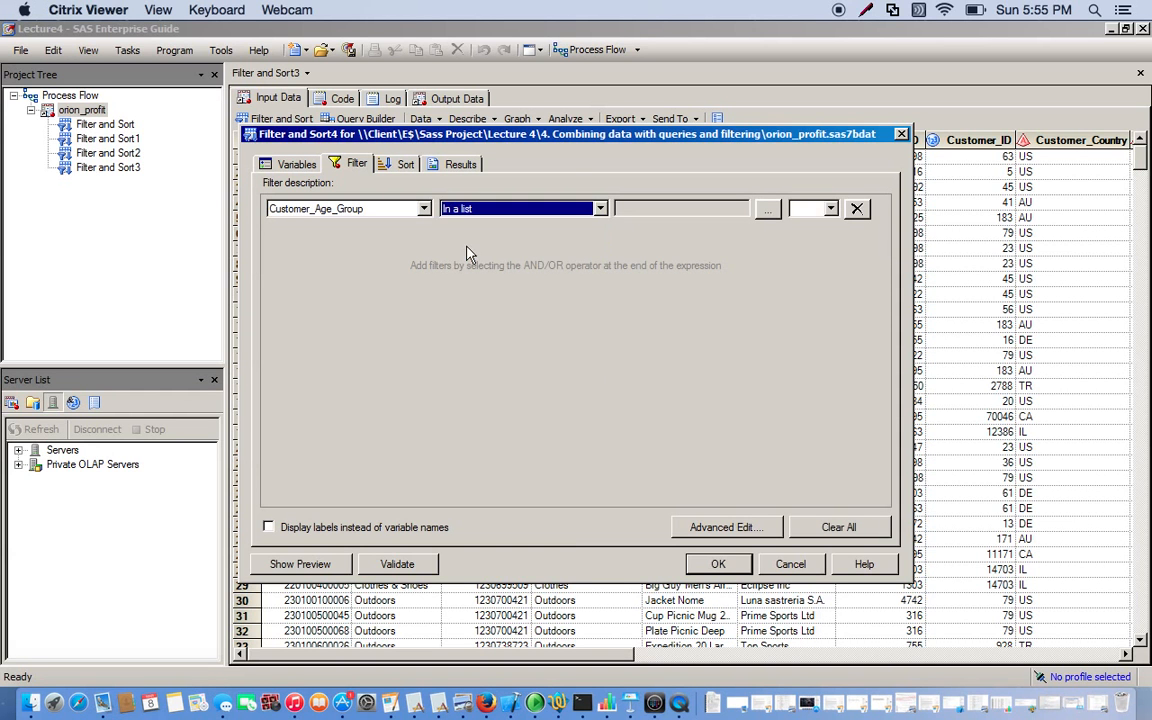
left_click(657, 209)
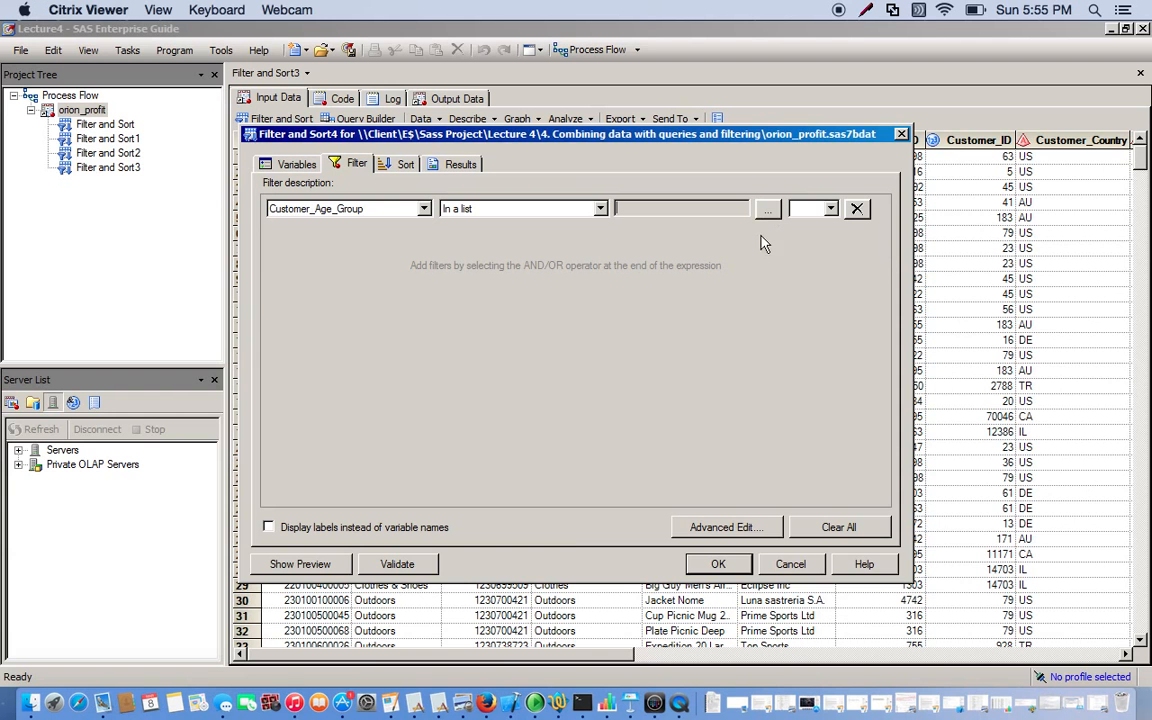
Step: Fill the condition's value list with the age groups 15-30 years and 61-75 years
left_click(768, 210)
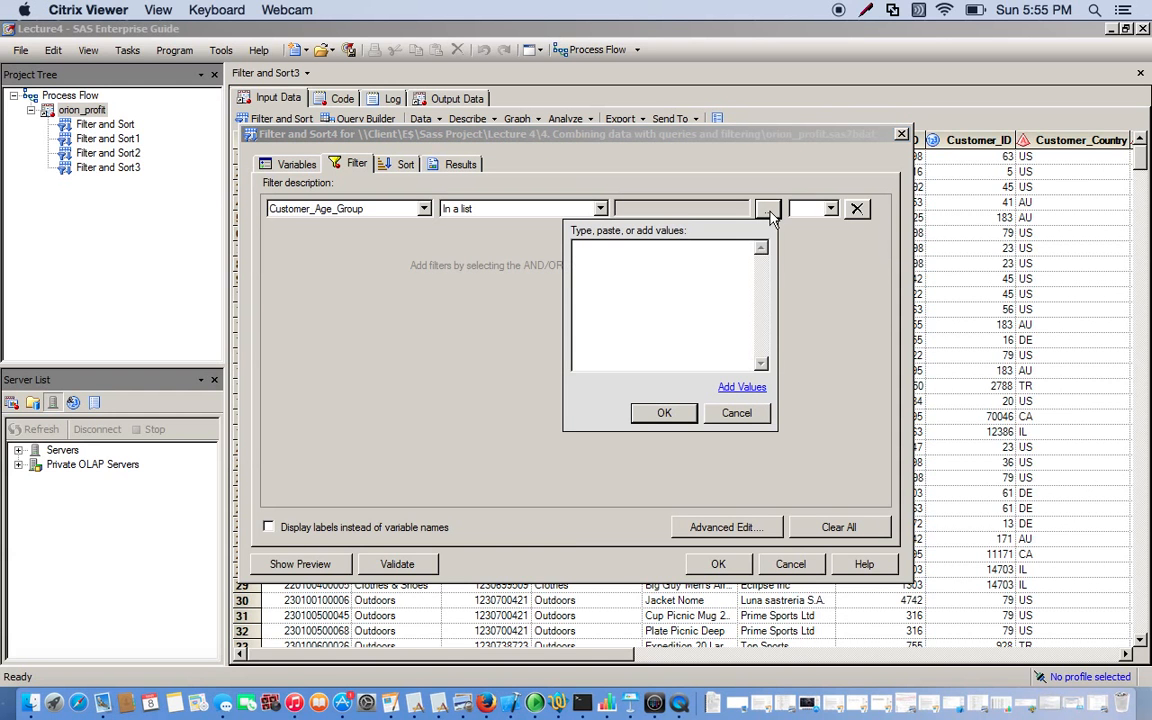
left_click(740, 390)
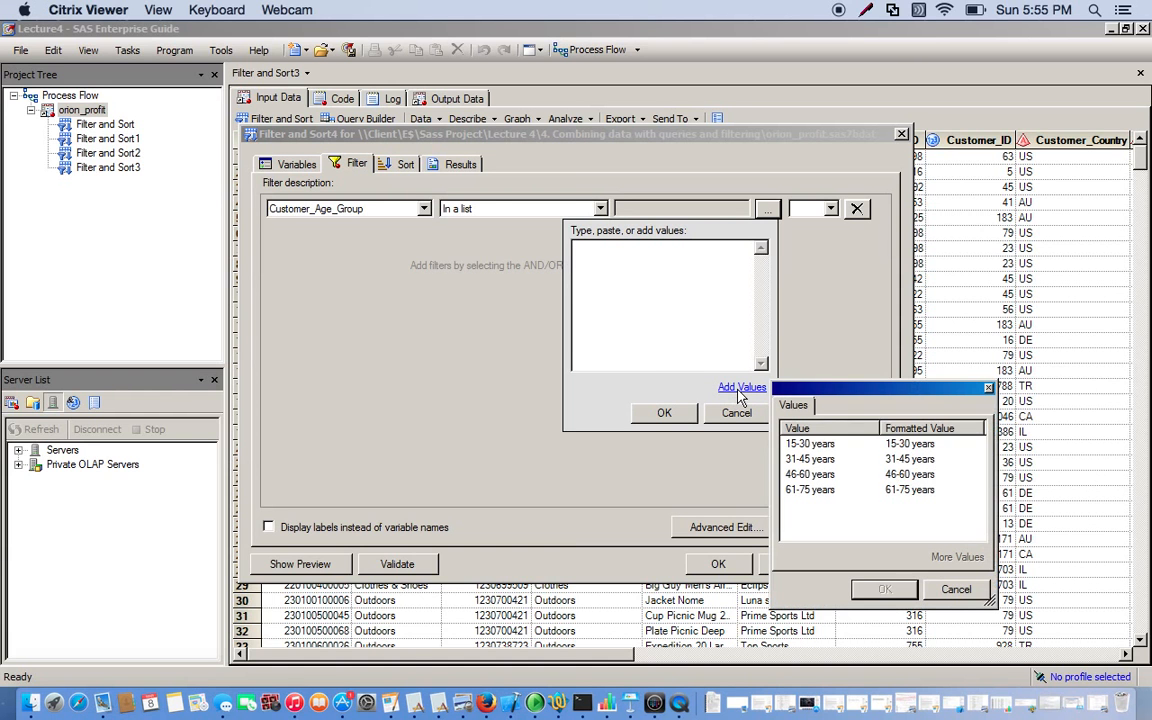
left_click(808, 445)
left_click(874, 594)
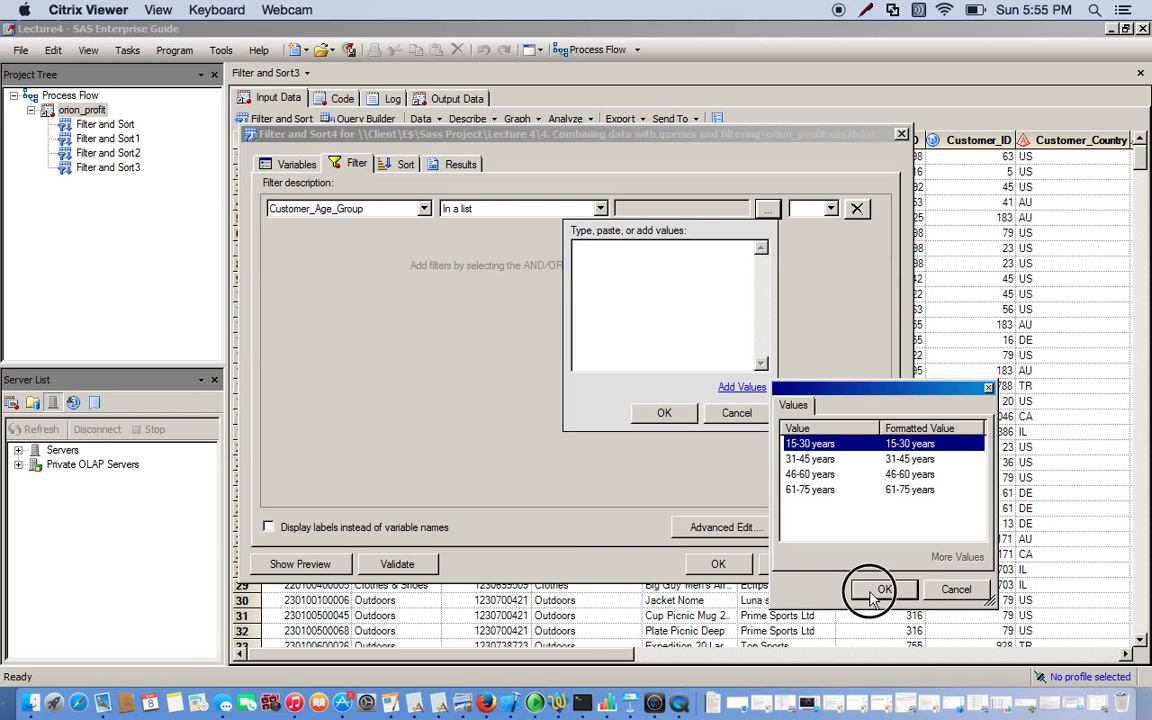
left_click(740, 390)
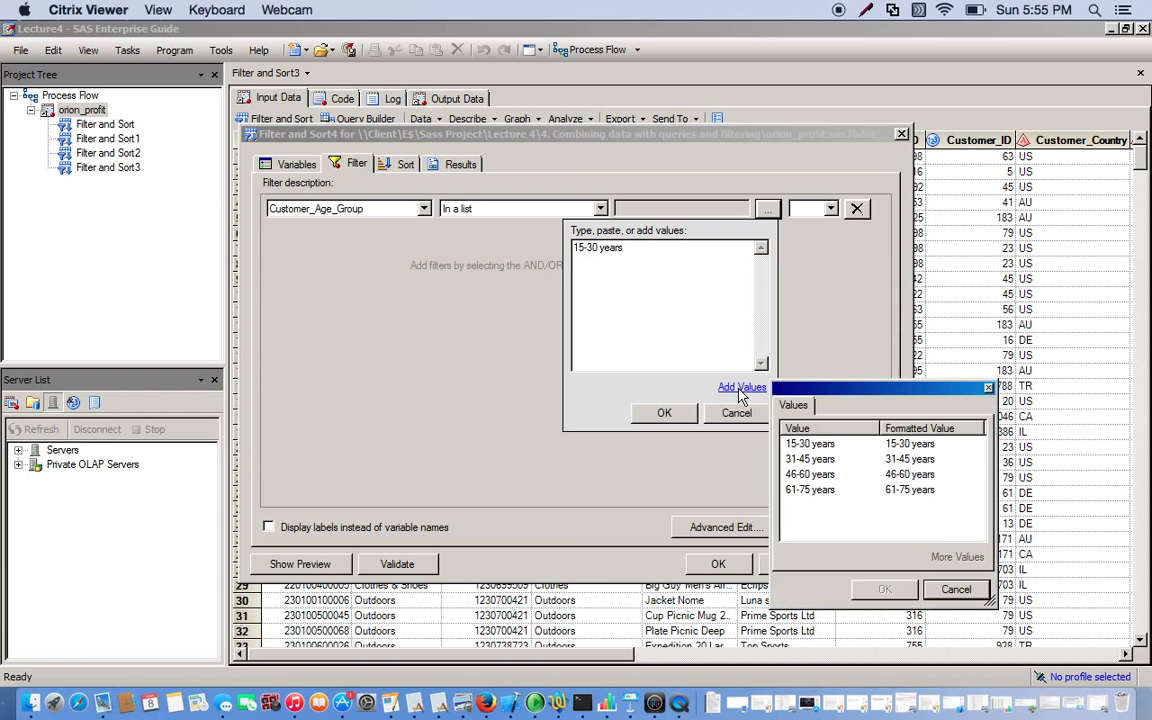
left_click(812, 490)
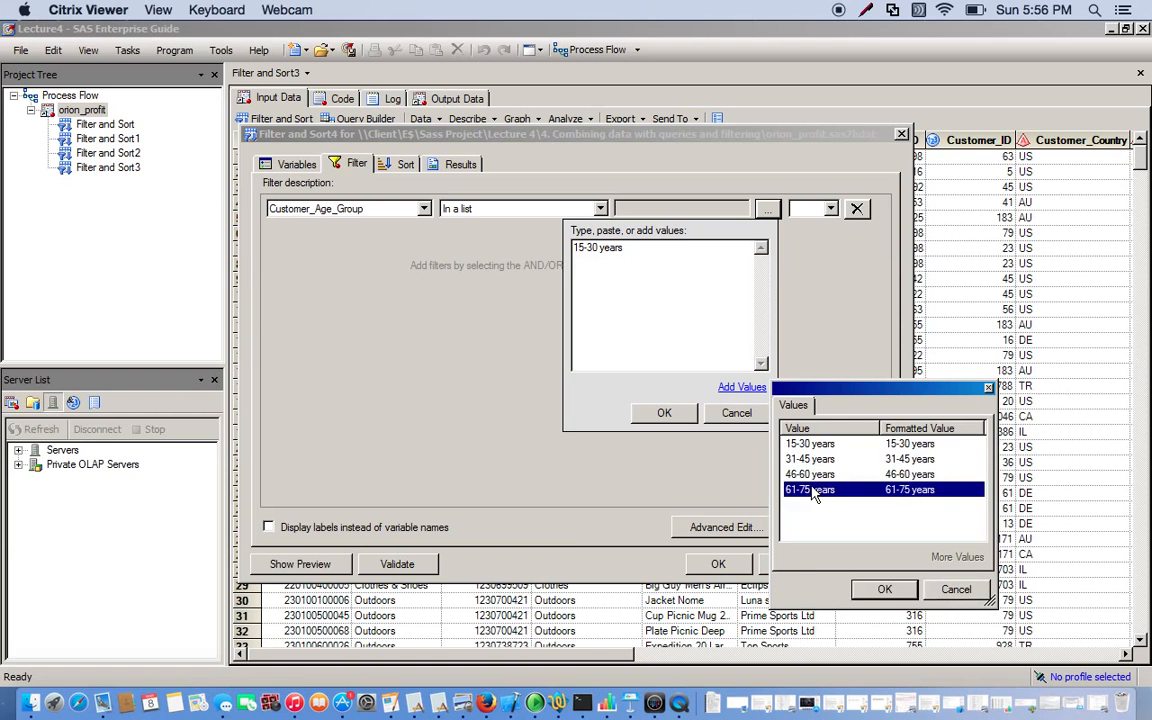
left_click(884, 589)
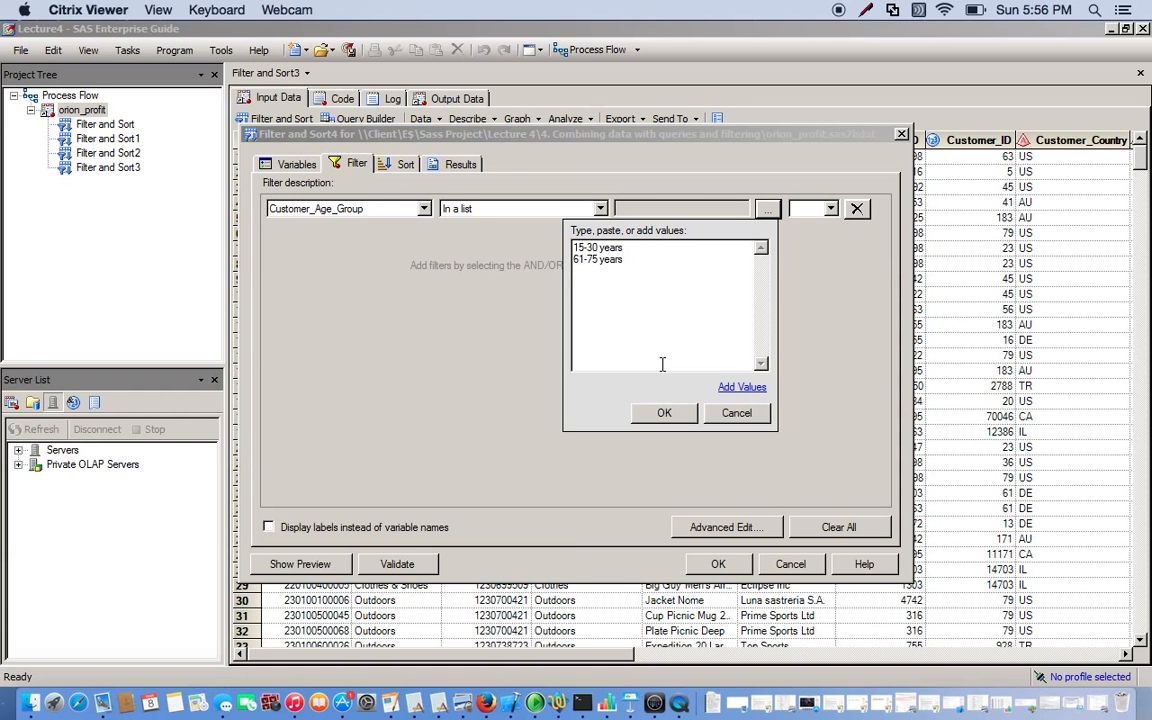
left_click(660, 413)
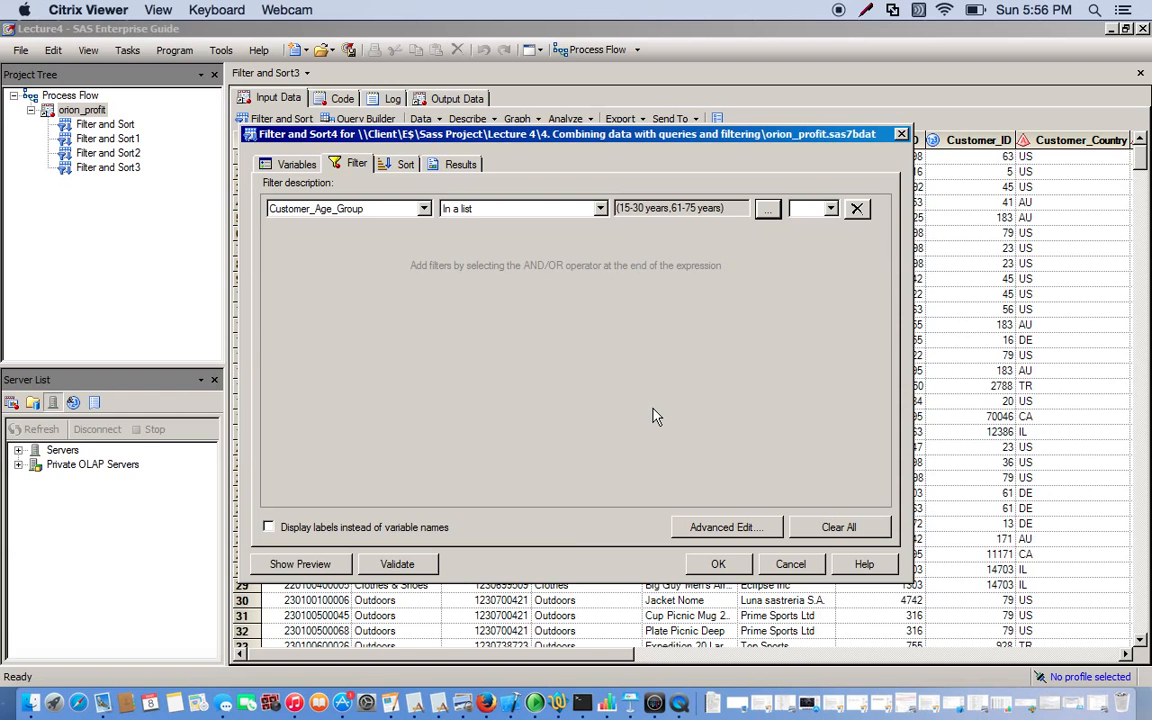
Step: Sort the results by Customer_Age in ascending order and run the Filter and Sort task
left_click(398, 166)
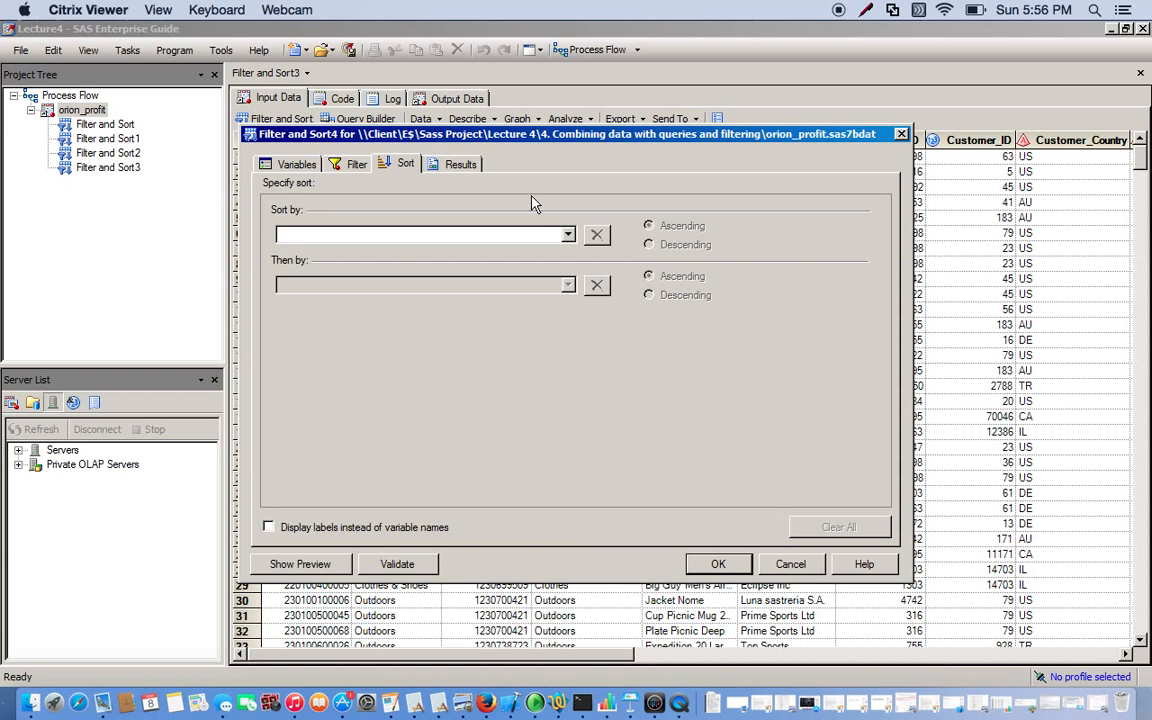
left_click(567, 234)
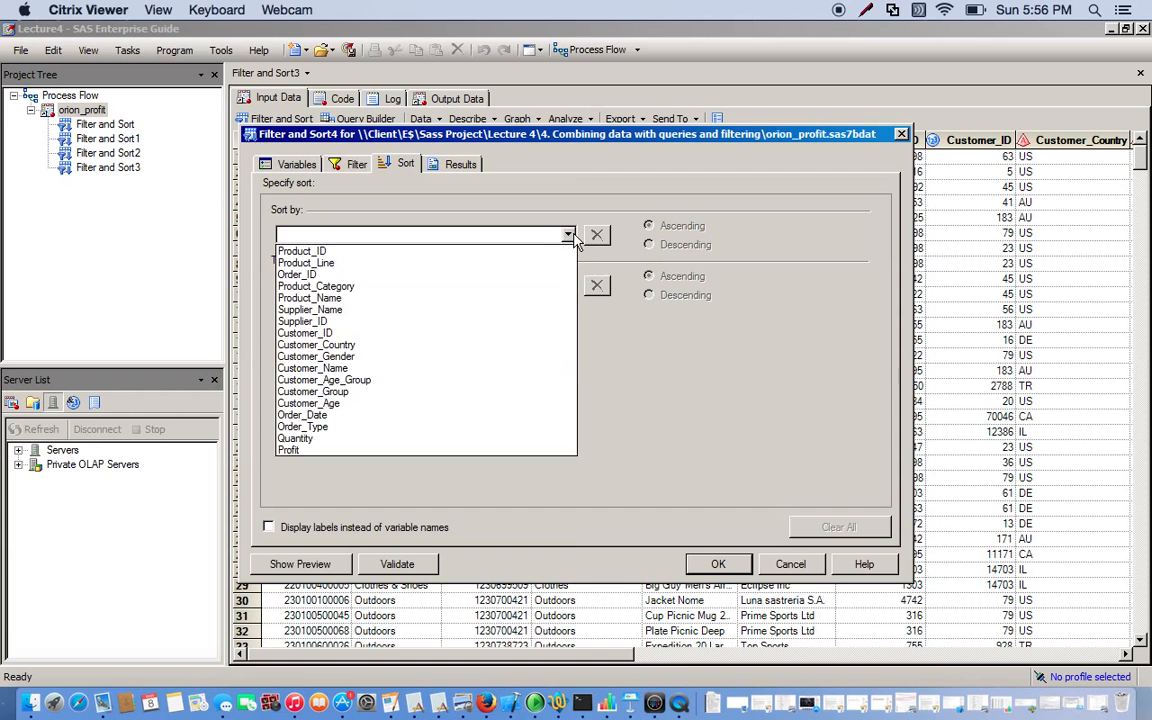
left_click(346, 408)
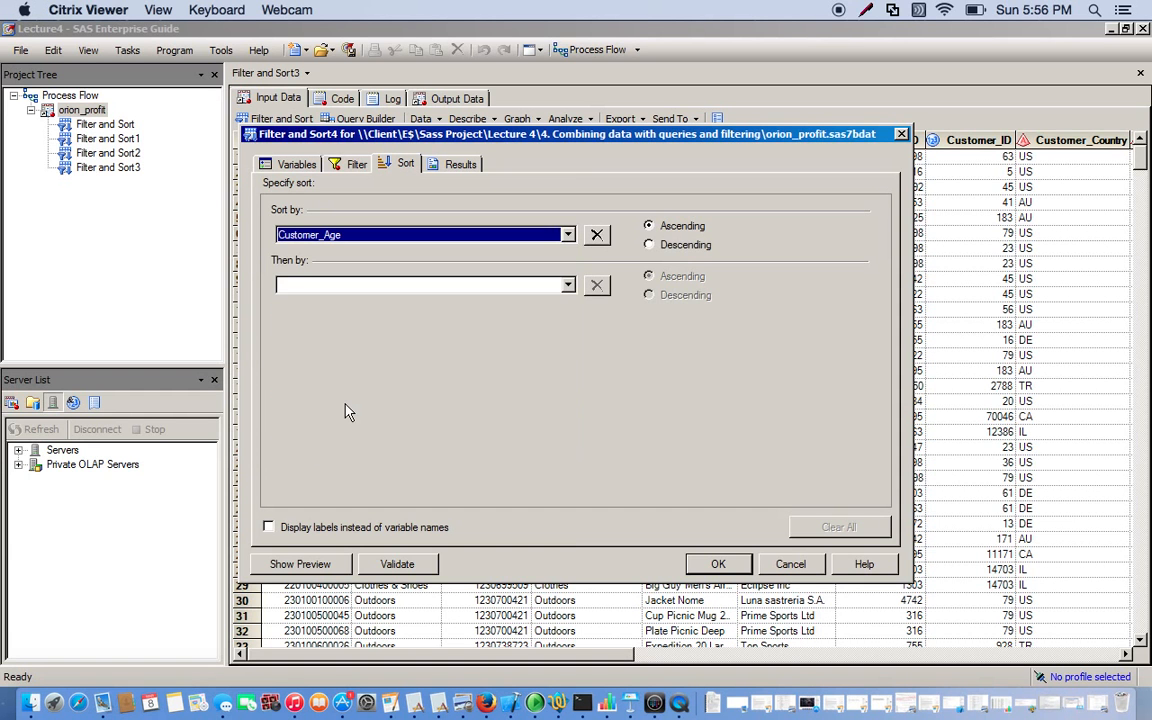
left_click(716, 566)
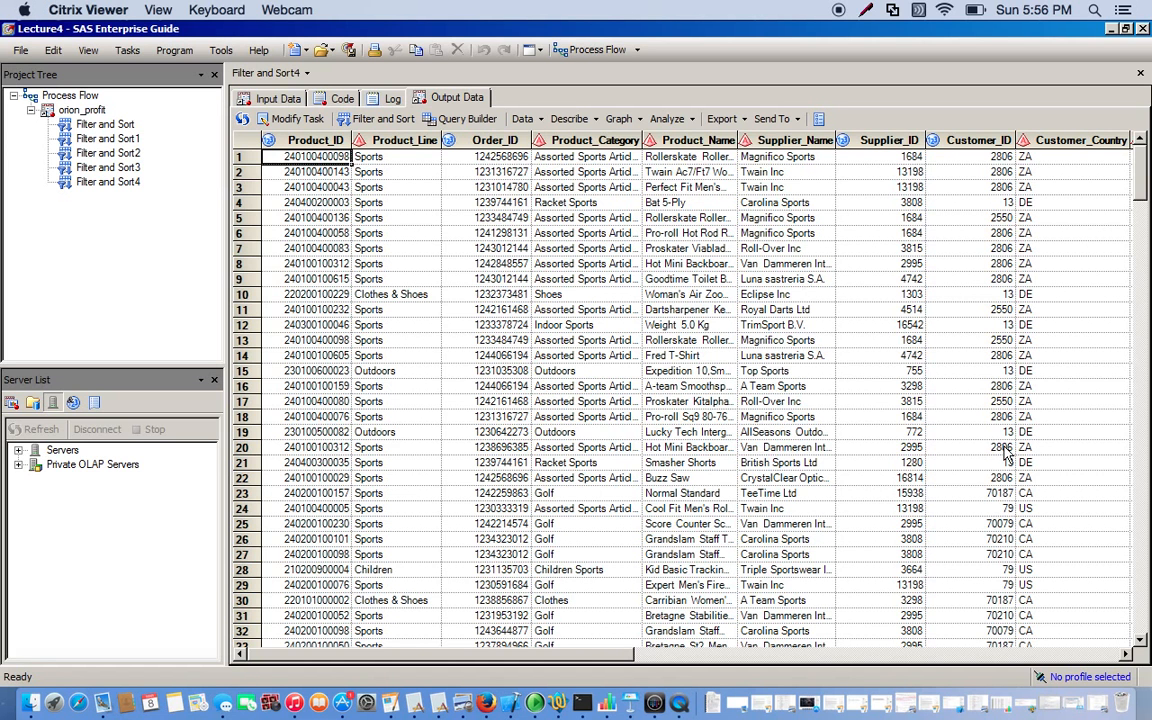
Step: Examine the Customer_Age_Group and Customer_Age columns throughout the output to verify the list filter and the sort order
left_click(1117, 655)
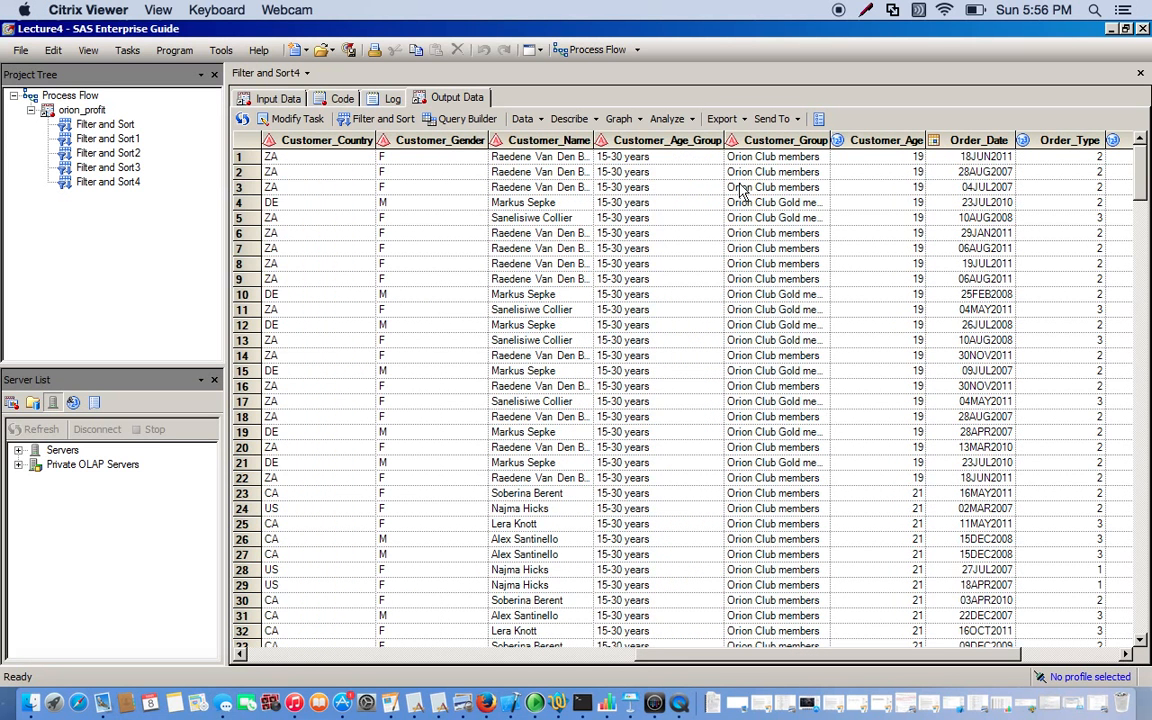
left_click(612, 140)
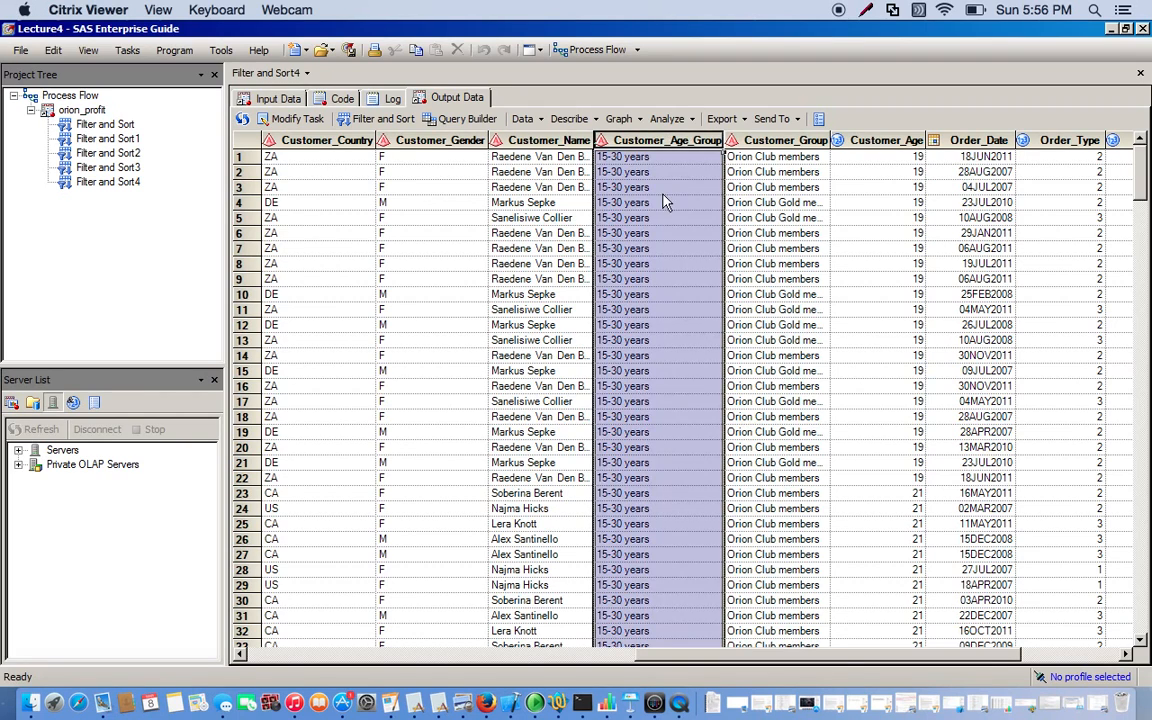
scroll(621, 248, "down", 20)
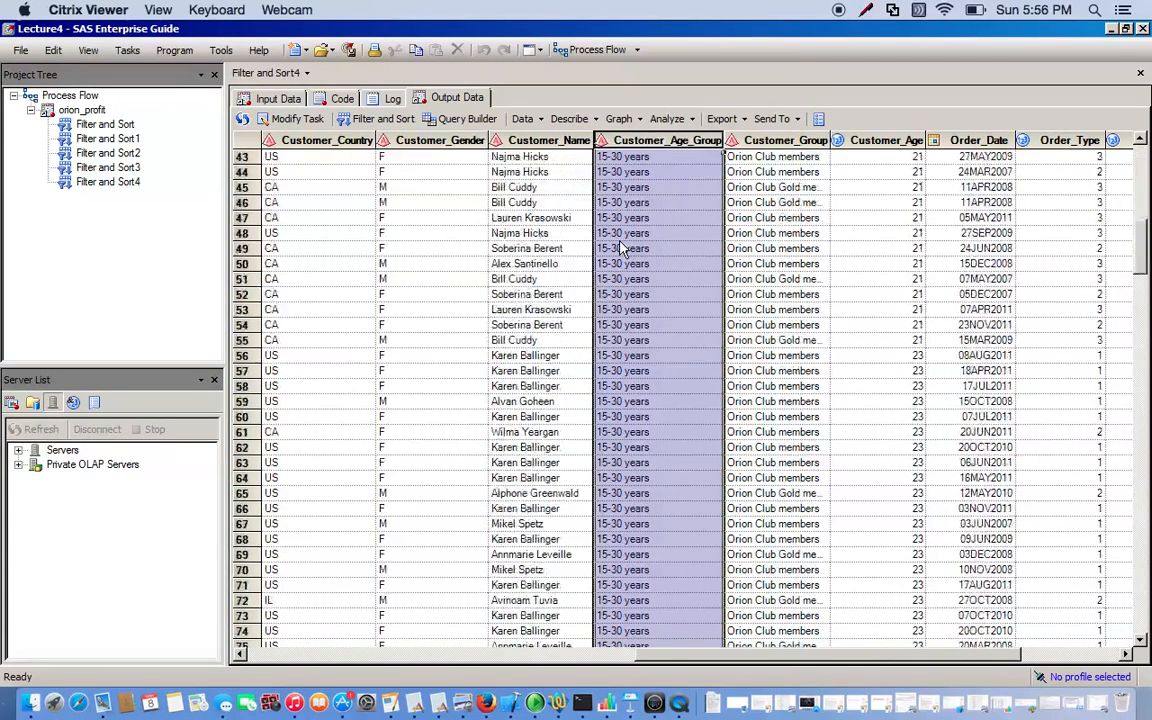
scroll(621, 248, "down", 20)
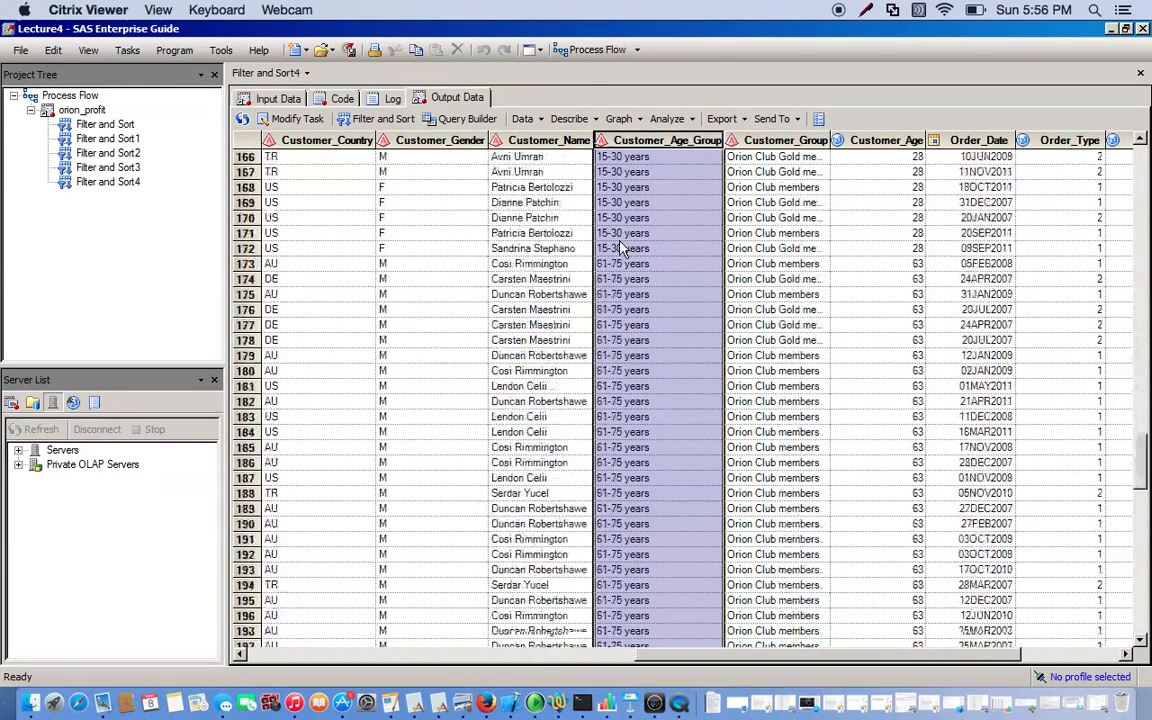
scroll(620, 370, "down", 13)
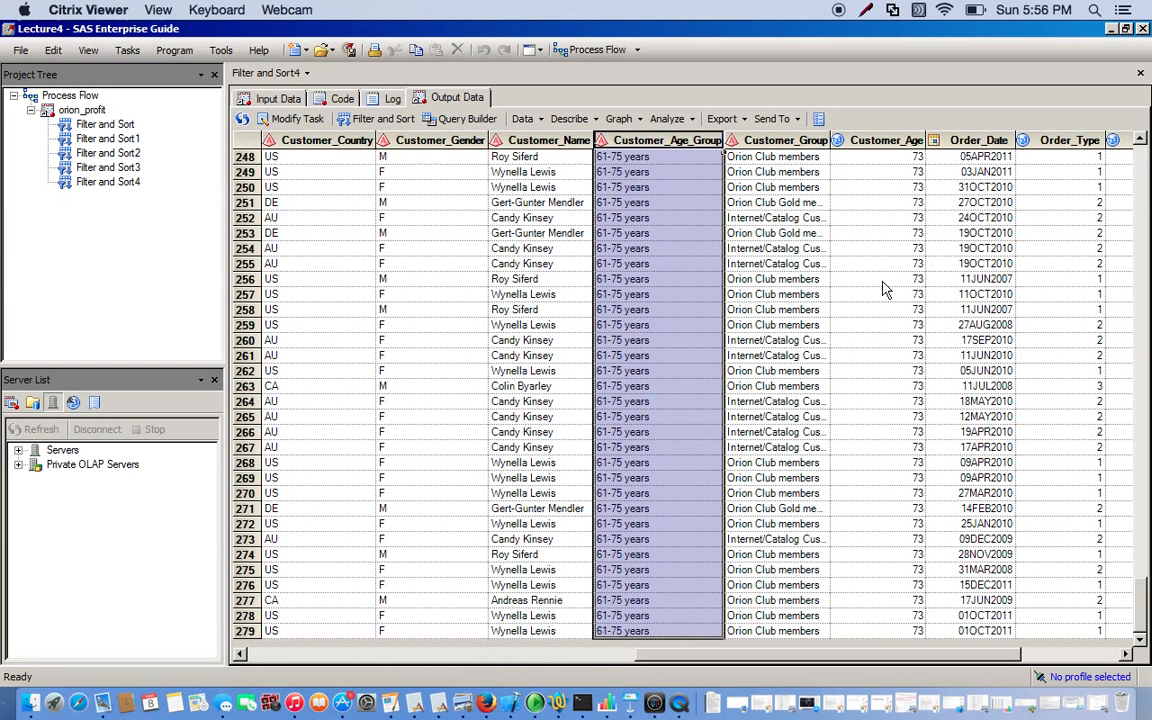
scroll(883, 311, "up", 20)
scroll(883, 311, "up", 20)
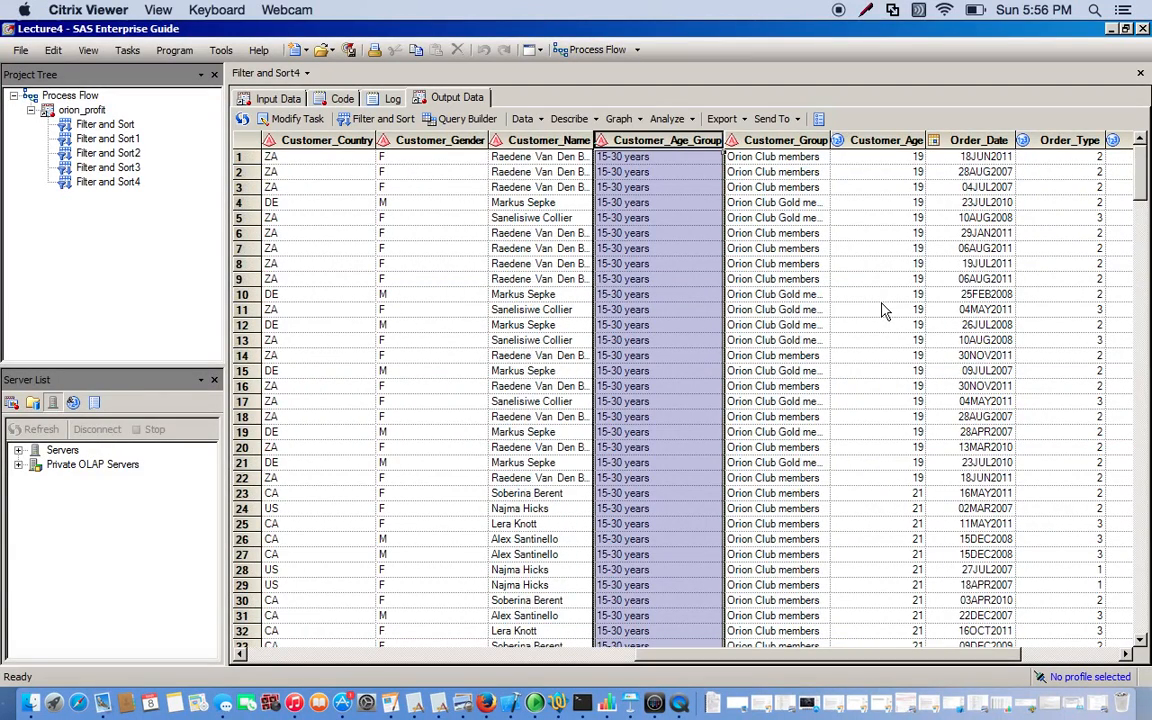
scroll(884, 172, "down", 20)
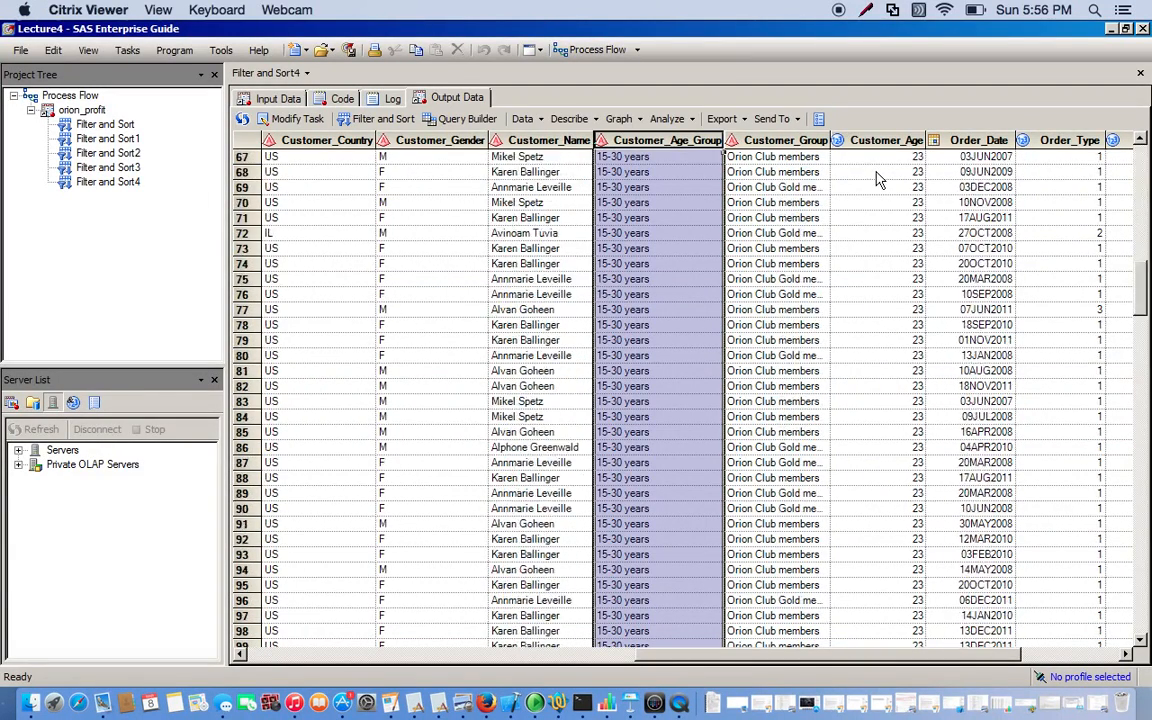
scroll(877, 179, "down", 20)
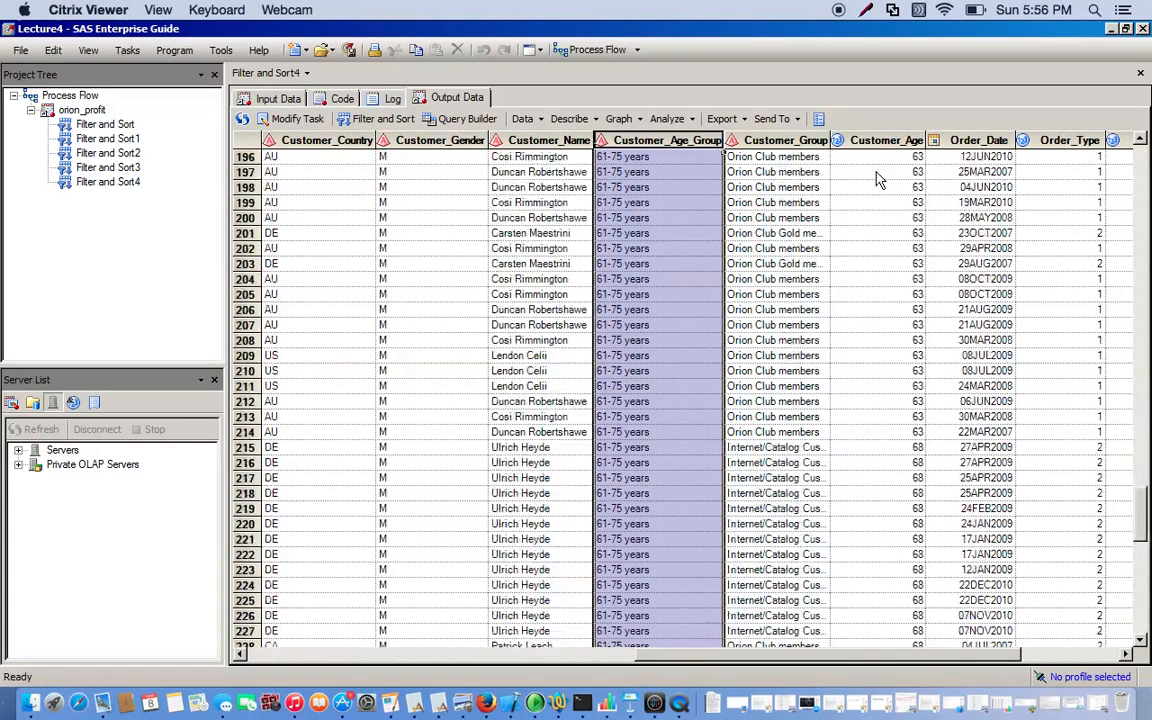